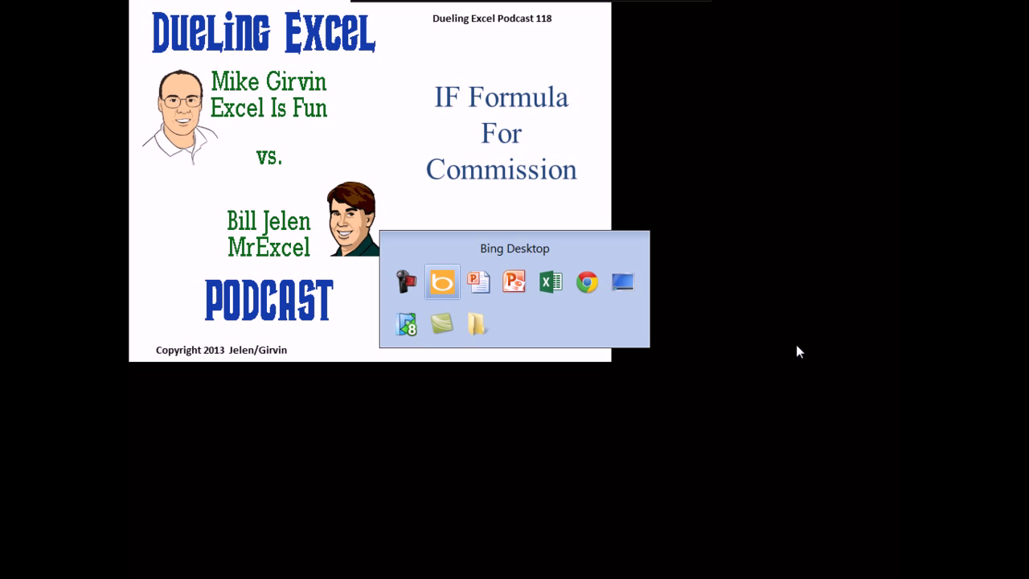
key("alt+Tab")
key("alt+Tab")
key("alt+Tab")
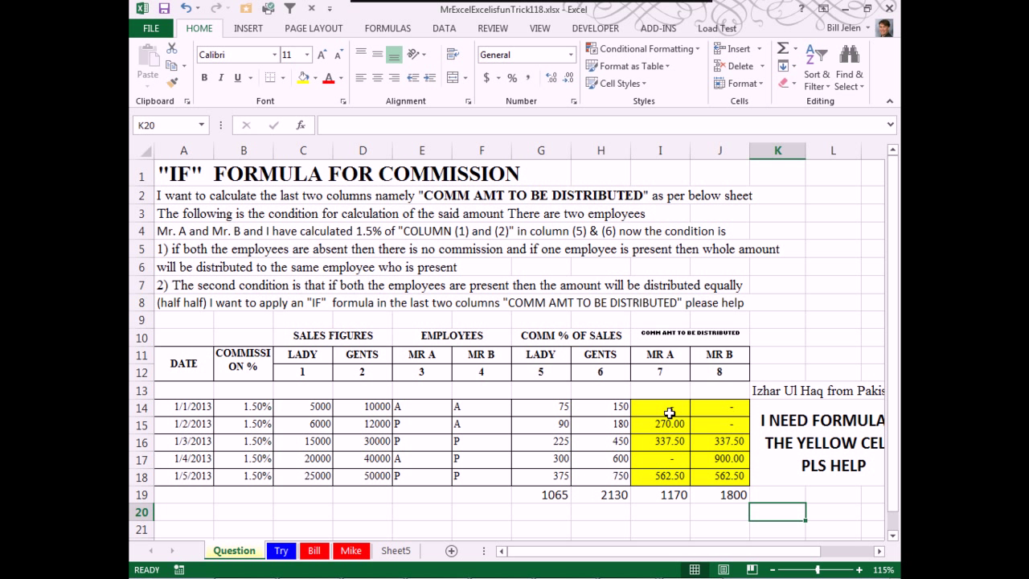
- Go to the Bill sheet to see its sales table and empty MR A and MR B columns
left_click(314, 551)
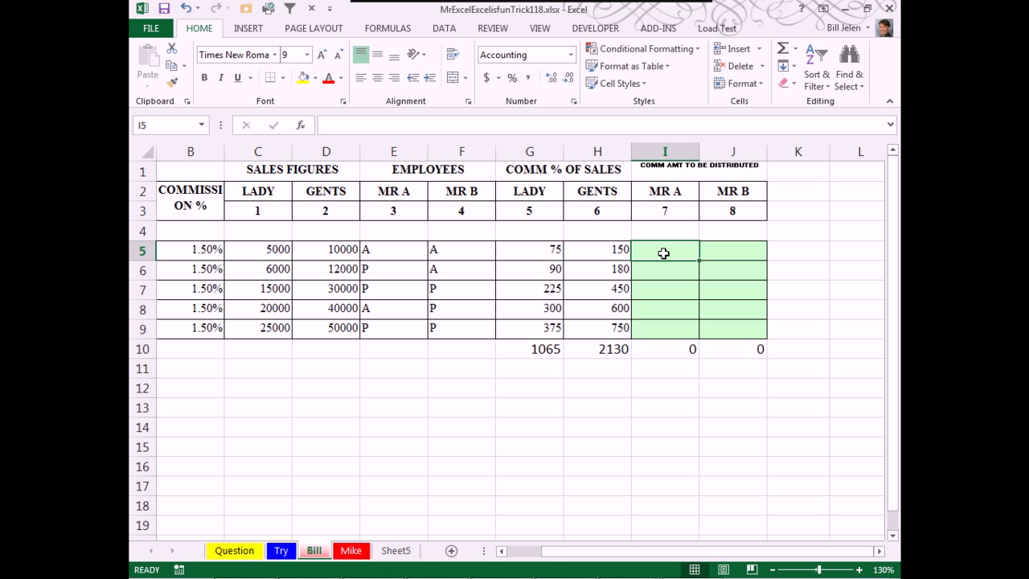
- At 100% zoom, begin I5's formula as =IF(E5="P",SUM($G5:$H5 with columns locked
left_click(771, 569)
left_click(772, 569)
left_click(772, 569)
left_click(771, 569)
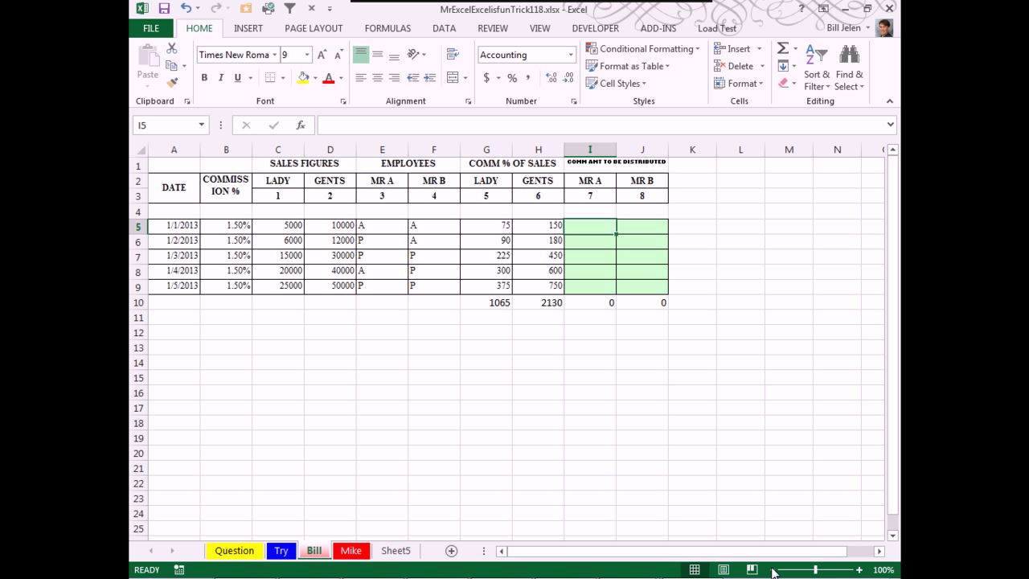
type("=IF(")
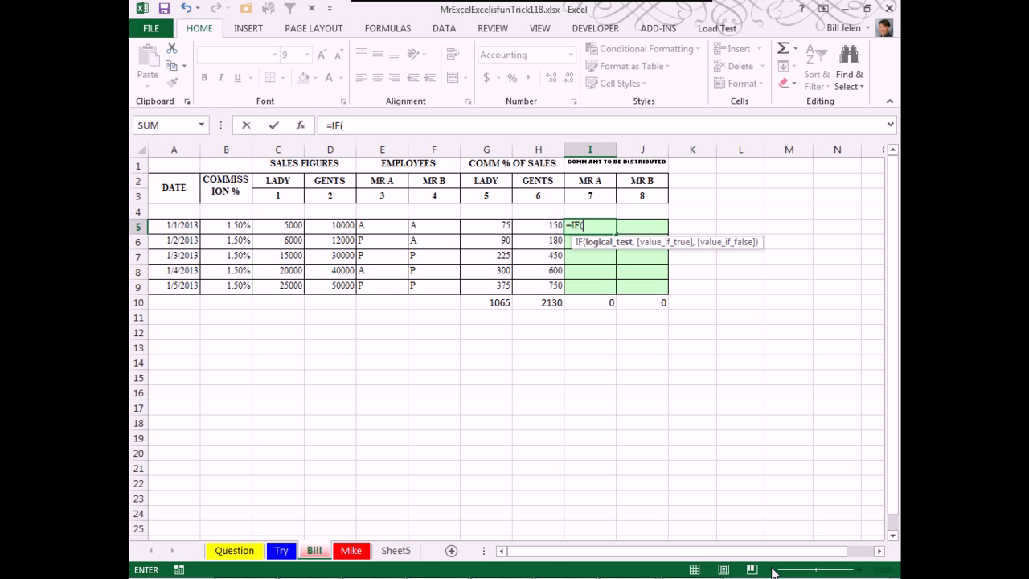
key("Left")
key("Left")
key("Left")
key("Left")
key("Left")
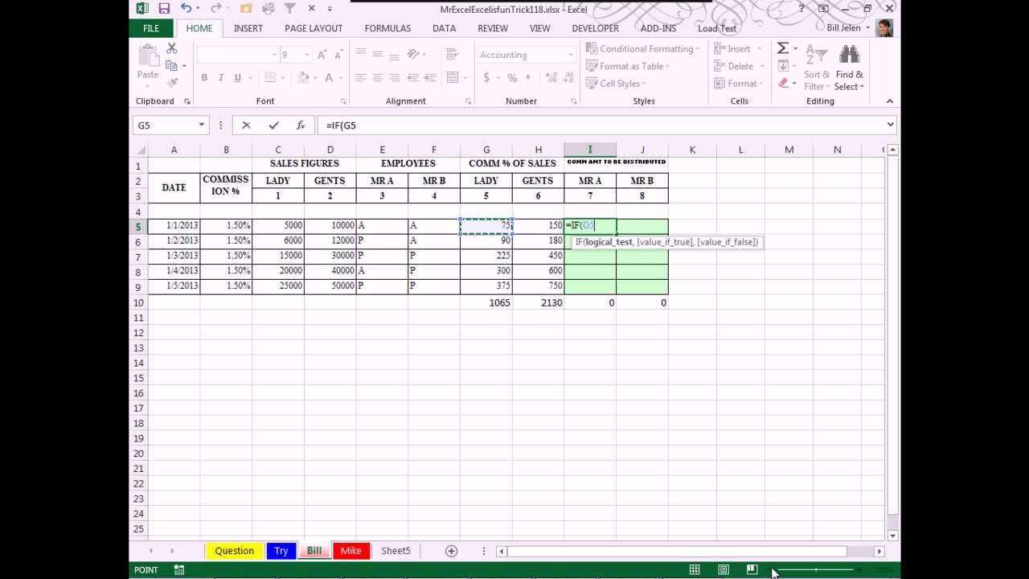
key("Right")
type("=\"P\"")
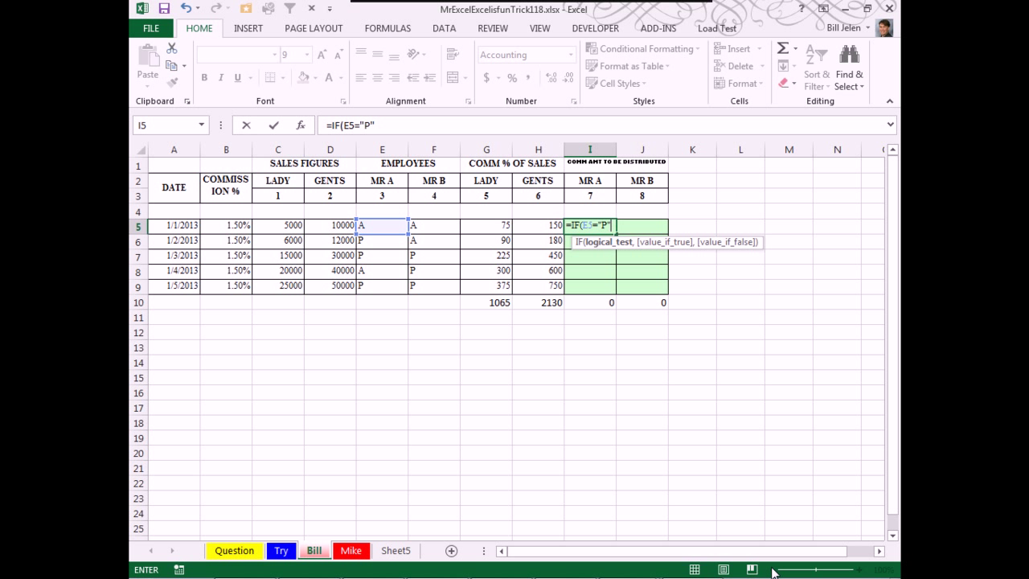
type(",")
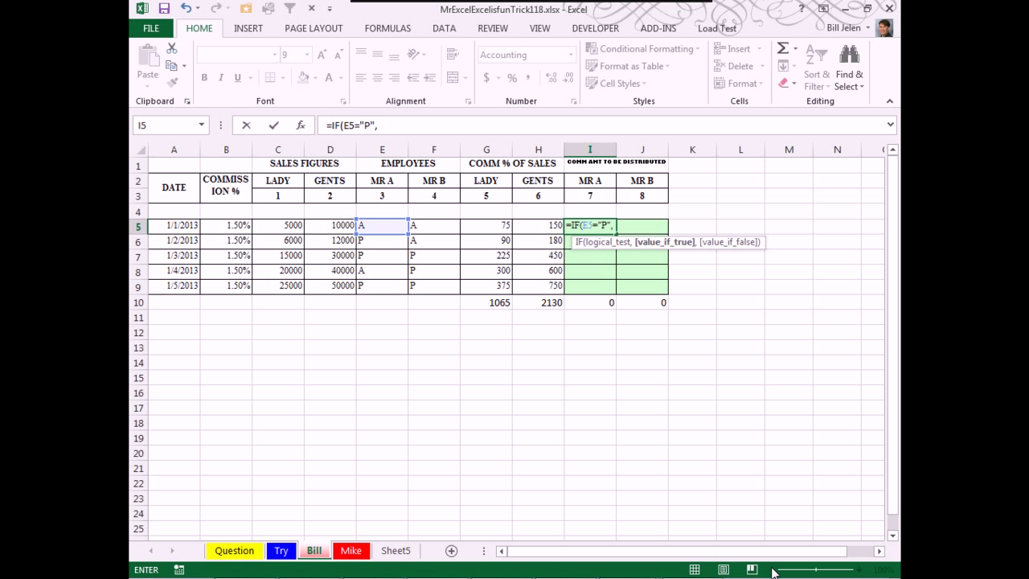
type("SUM(")
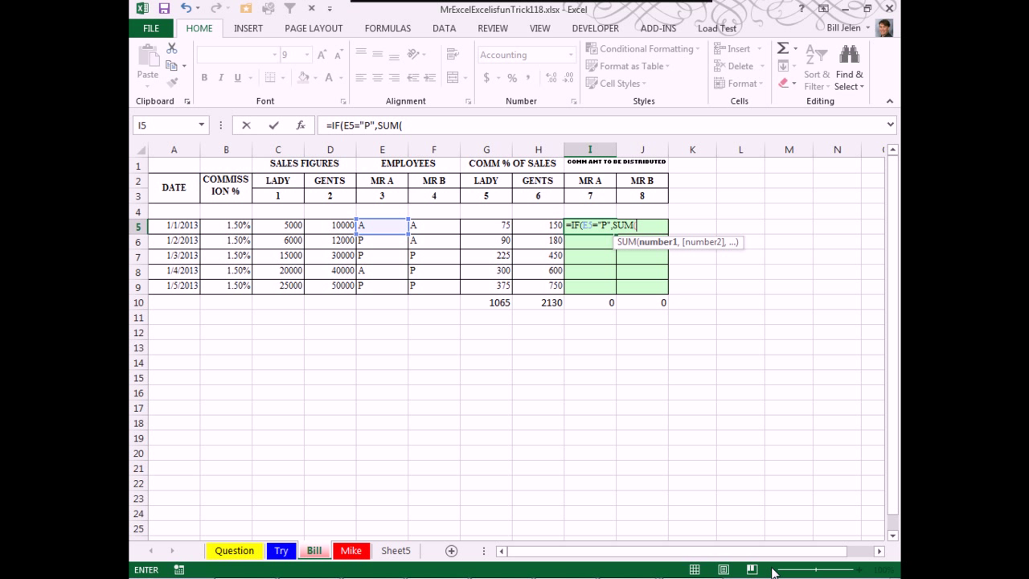
key("Left")
key("Left")
key("shift+Right")
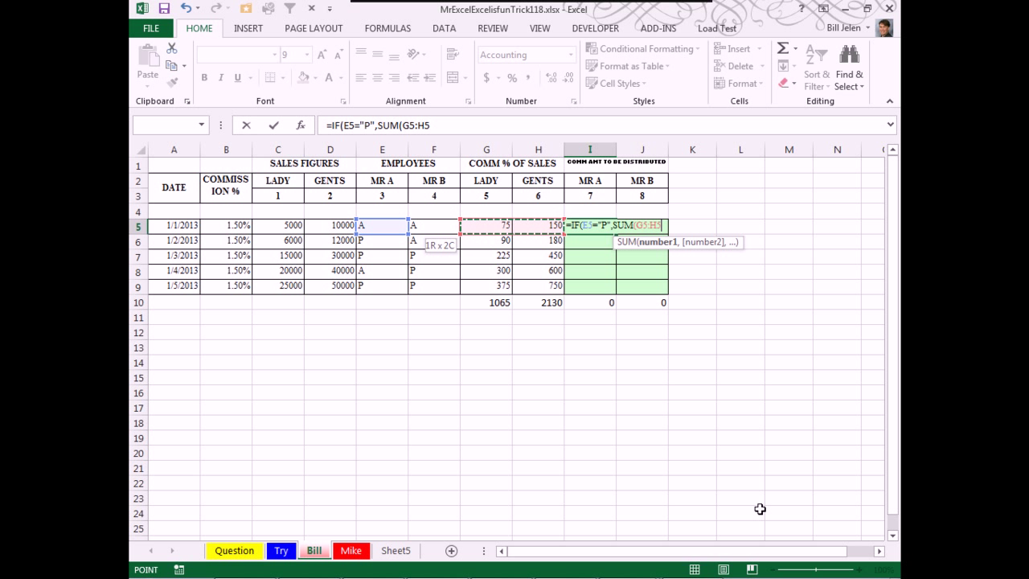
key("F4")
key("F4")
key("F4")
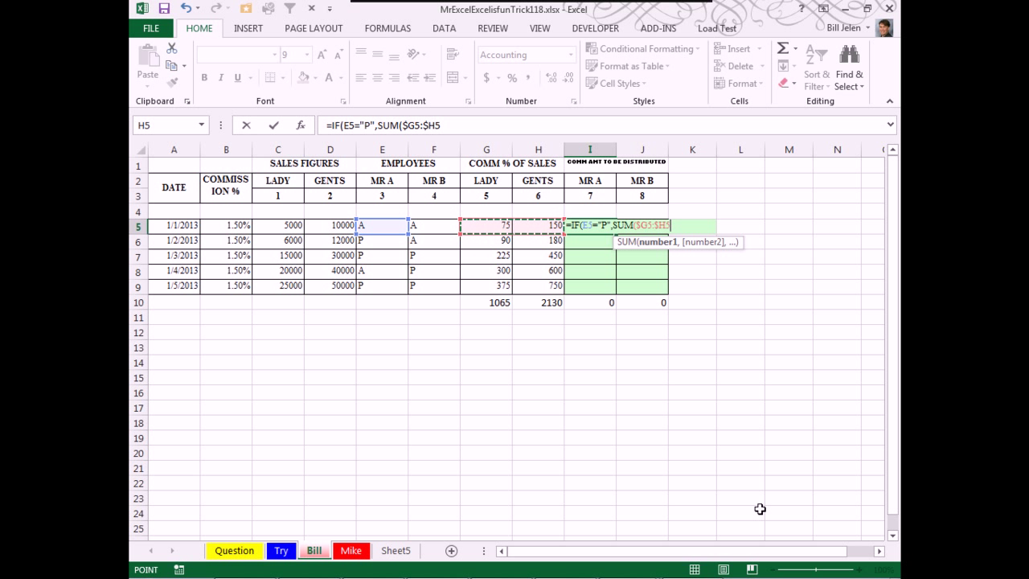
- Extend I5's formula with /COUNTIF($E5:$F5,"P") and a false result of 0
type(")/C")
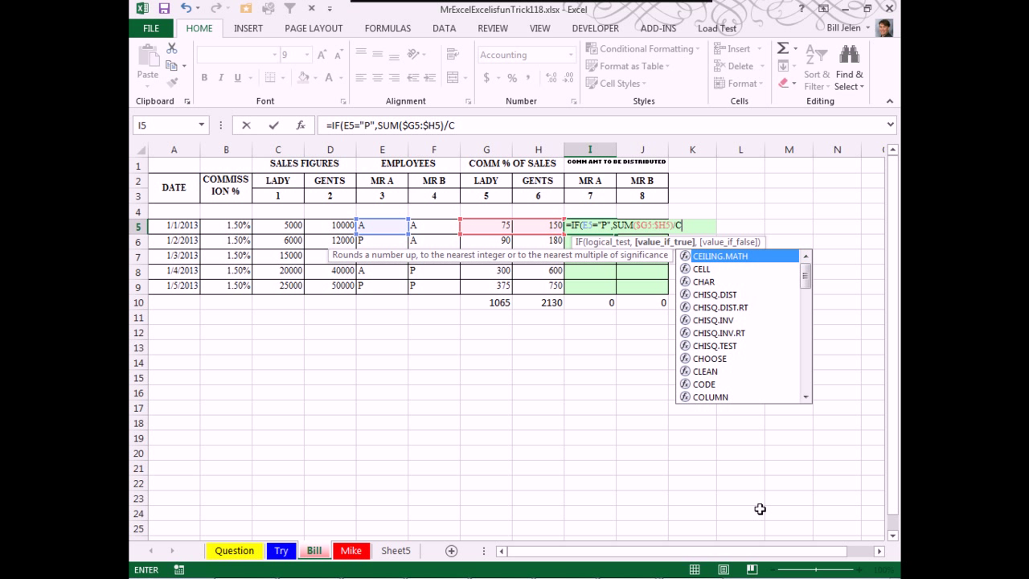
type("OUNTIF")
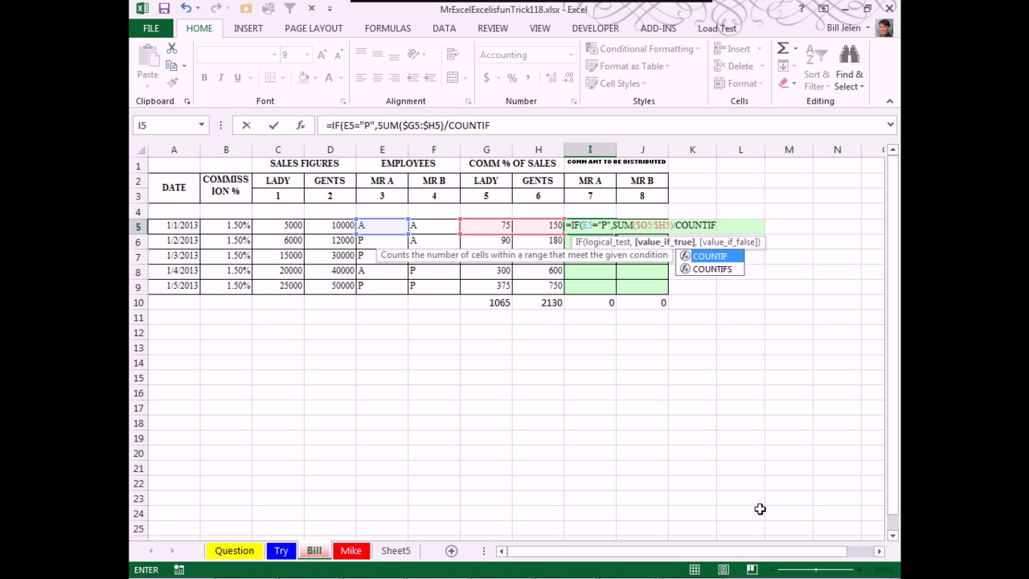
type("(")
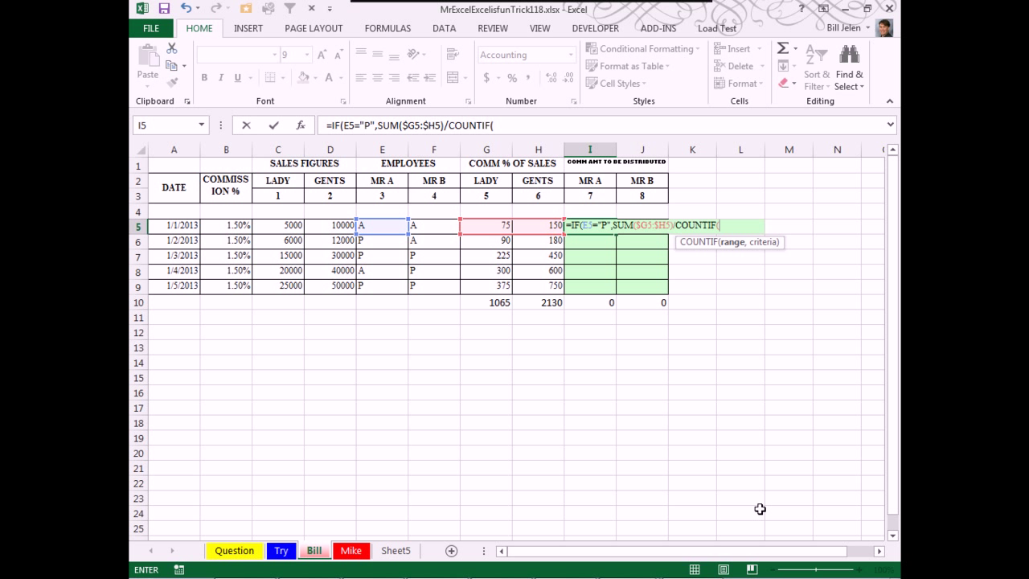
left_click(368, 228)
left_click_drag(402, 228, 415, 228)
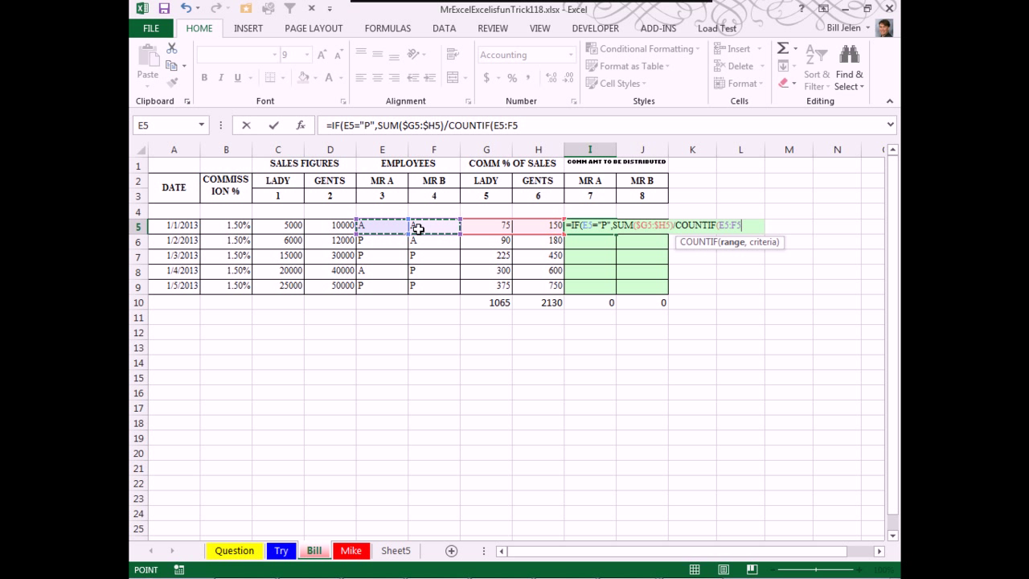
key("F4")
key("F4")
key("F4")
type(",\"P\"")
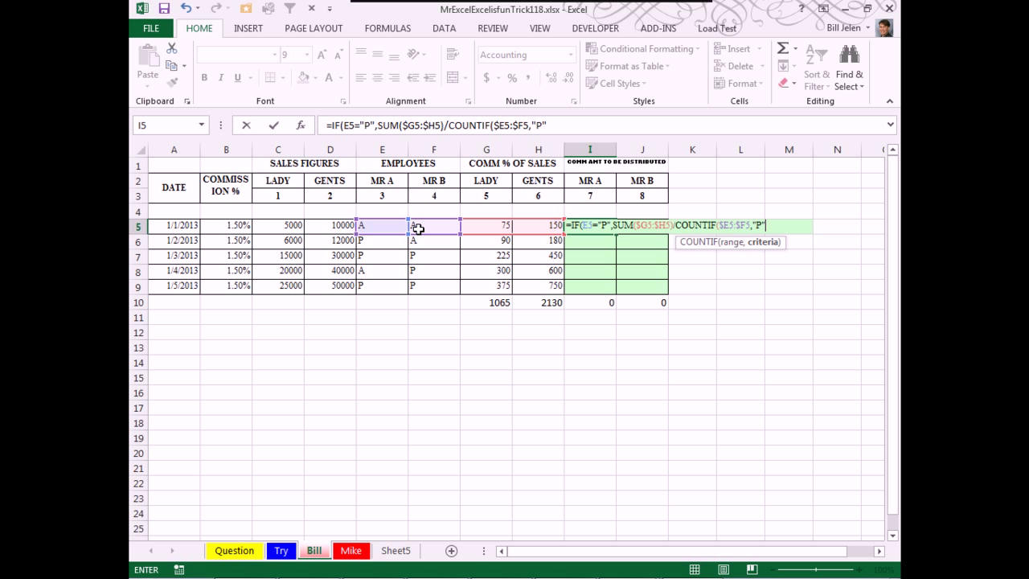
key("BackSpace")
key("BackSpace")
key("BackSpace")
key("BackSpace")
type("P")
key("BackSpace")
type("\"")
key("End")
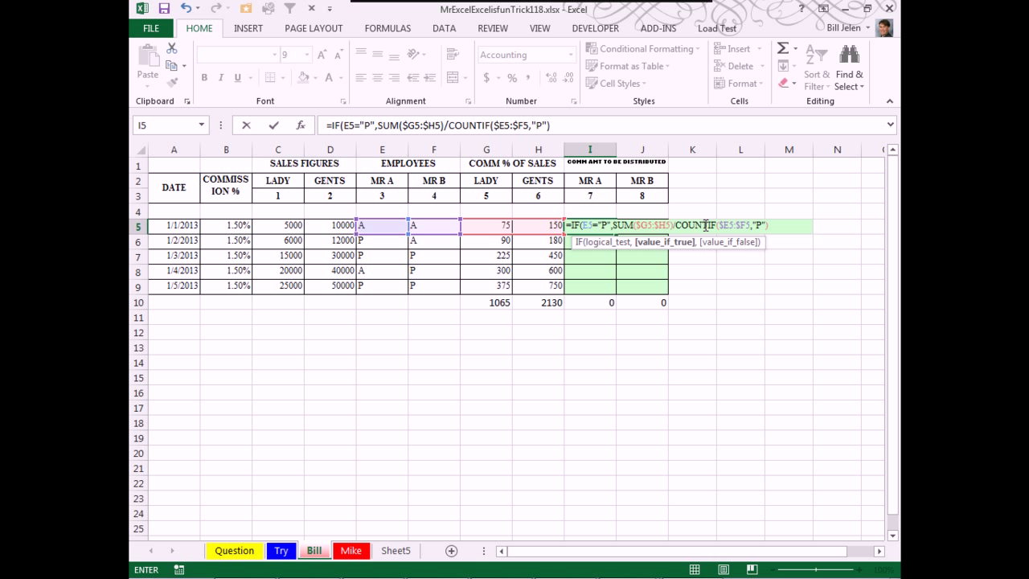
type(",")
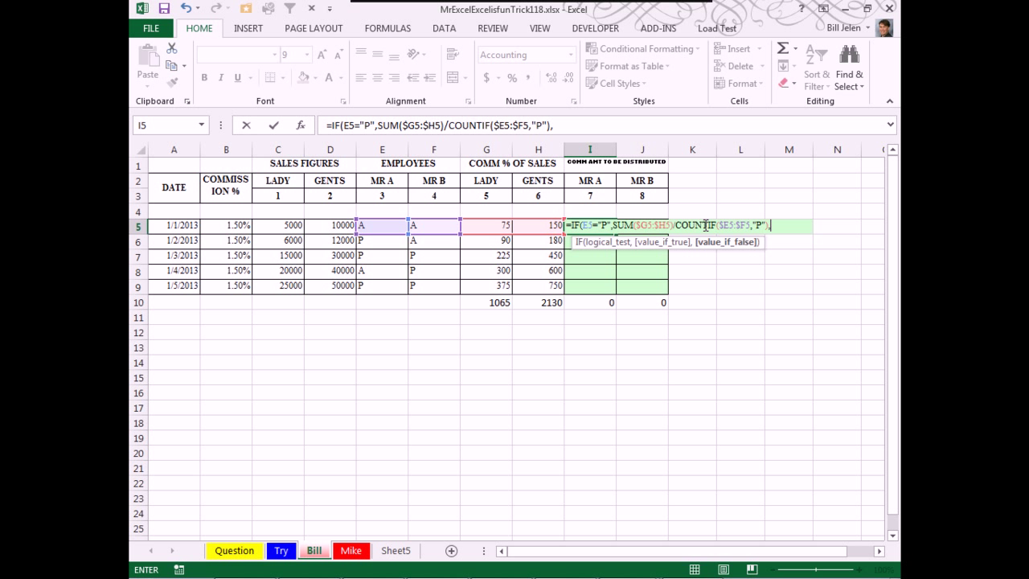
type("0")
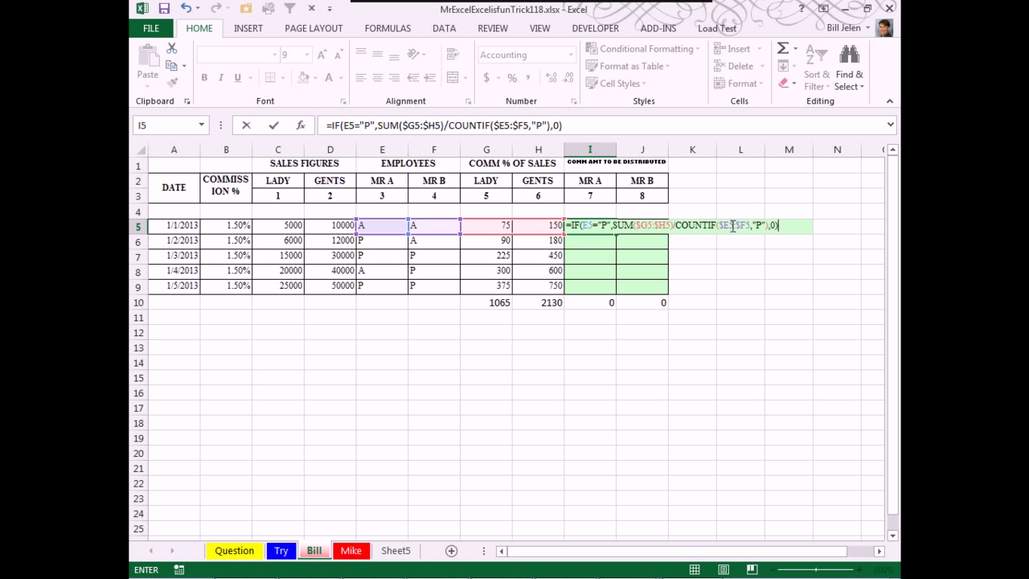
- Enter the I5 commission formula and copy it across I5:J9, checking the copies
key("ctrl+Return")
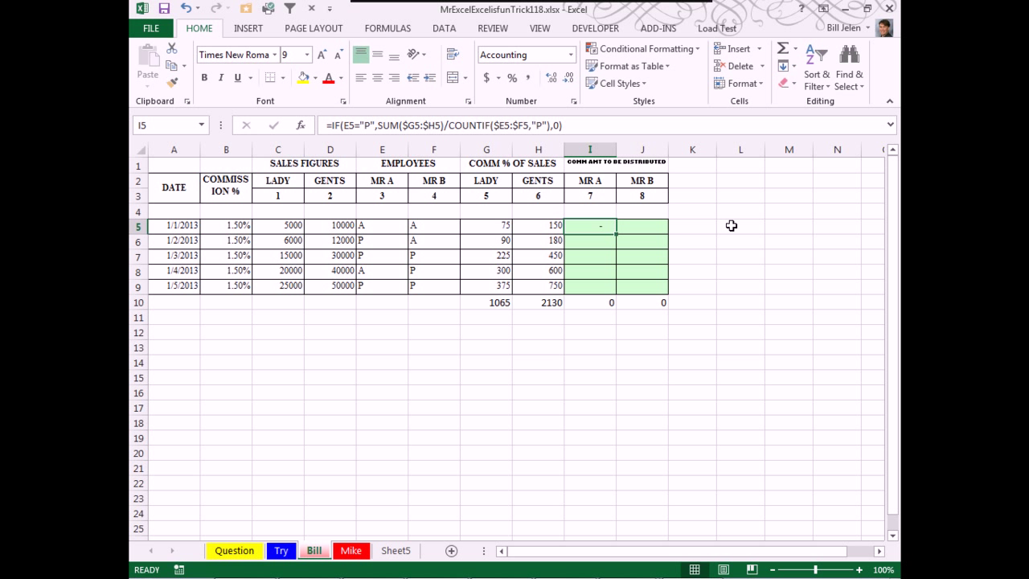
key("ctrl+c")
key("shift+Down")
key("shift+Down")
key("shift+Down")
key("shift+Down")
key("shift+Right")
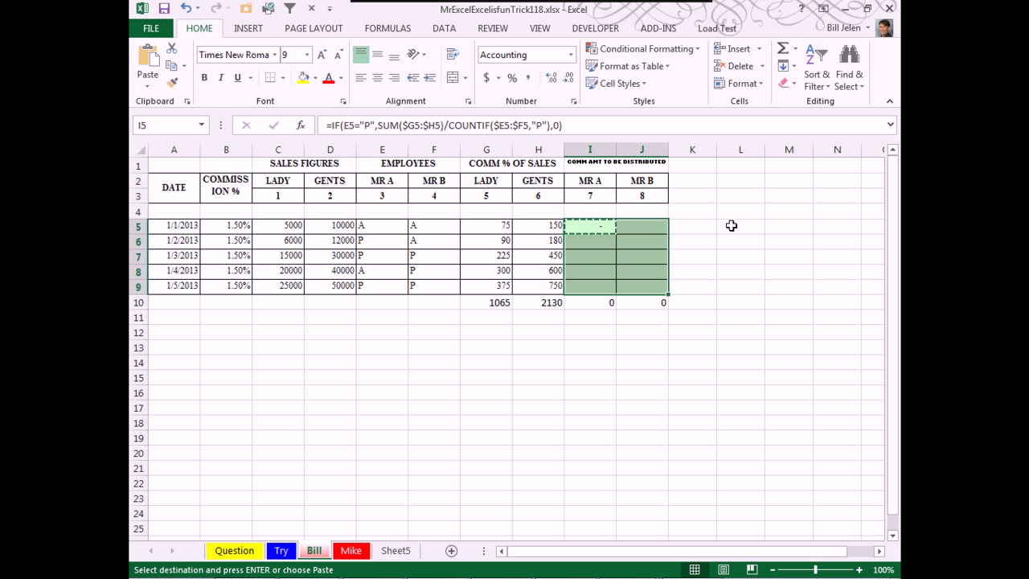
key("ctrl+v")
key("Return")
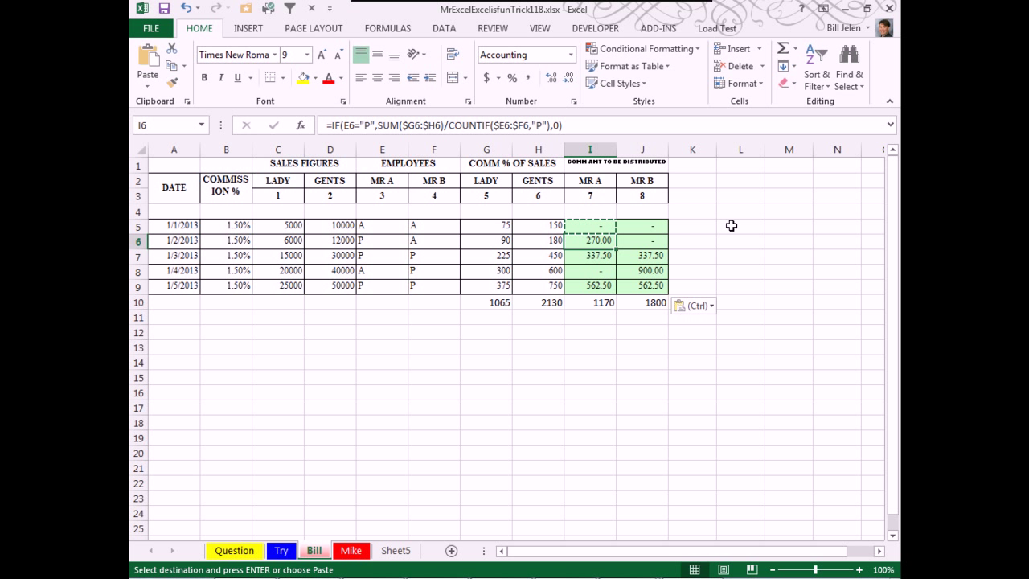
key("Return")
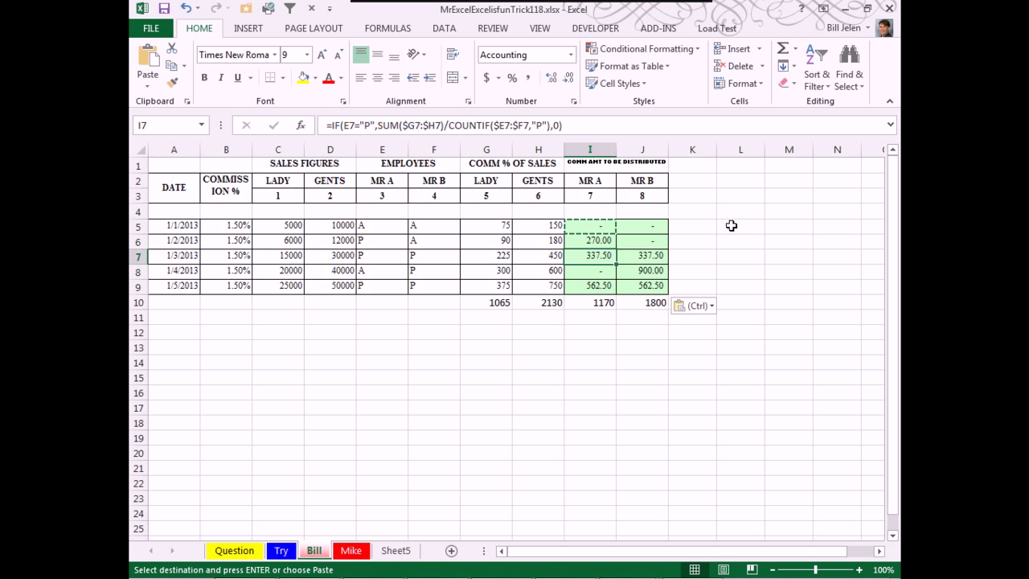
key("Tab")
key("Tab")
key("Tab")
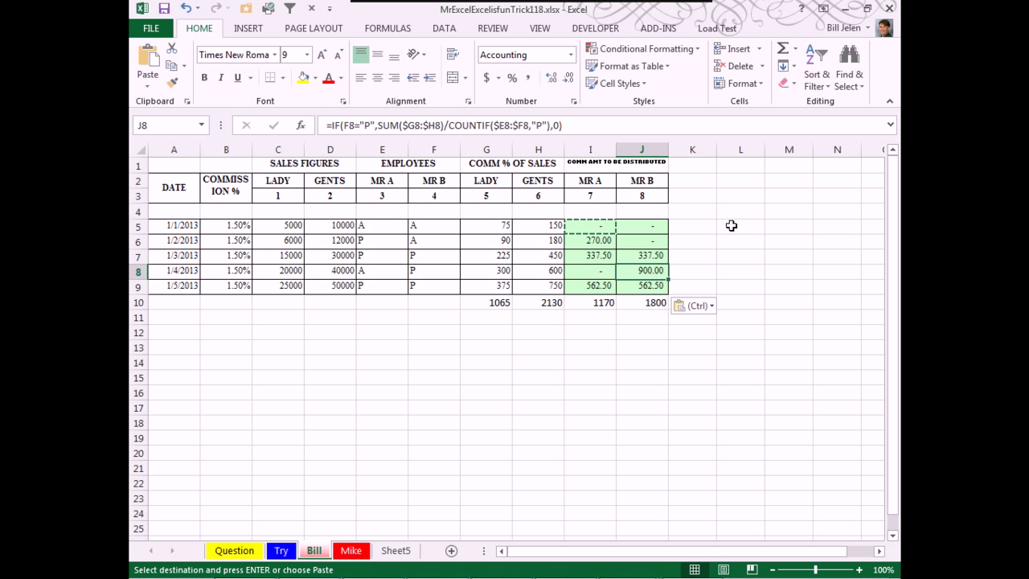
- Test row 8 by setting MR A's code to P, then both codes to A
key("Left")
key("Left")
key("Left")
key("Left")
key("Left")
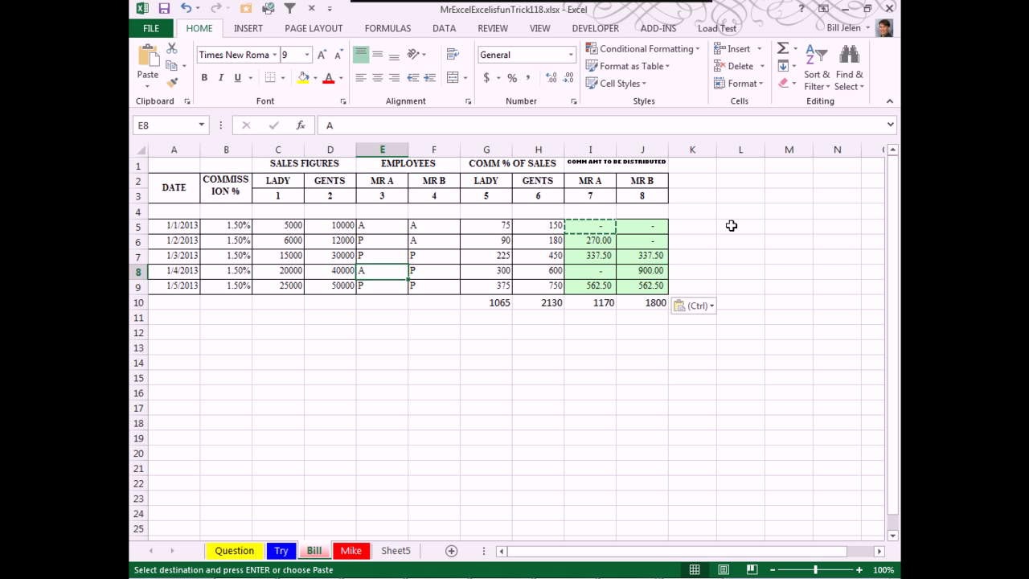
type("P")
key("Tab")
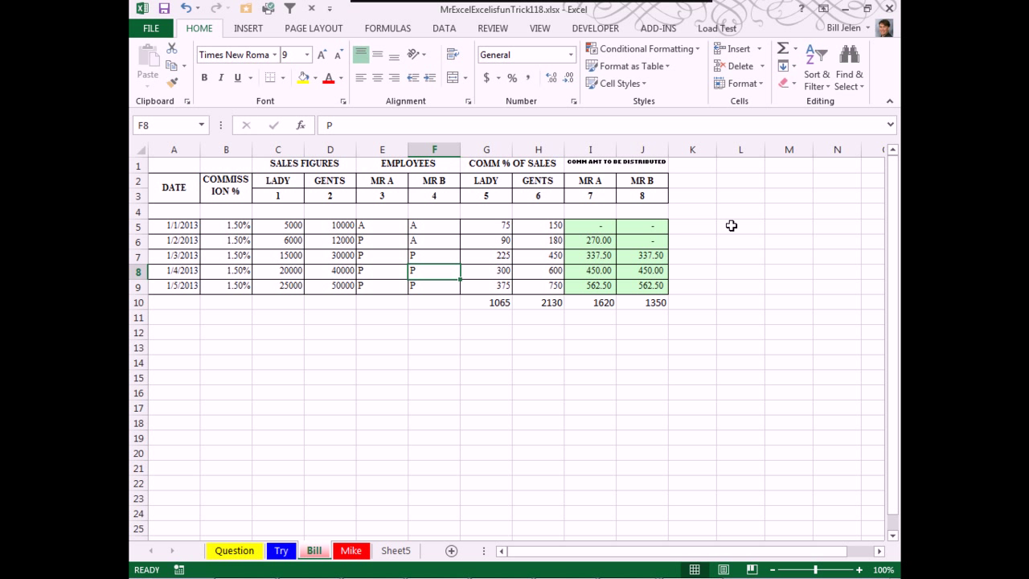
key("Left")
key("shift+Right")
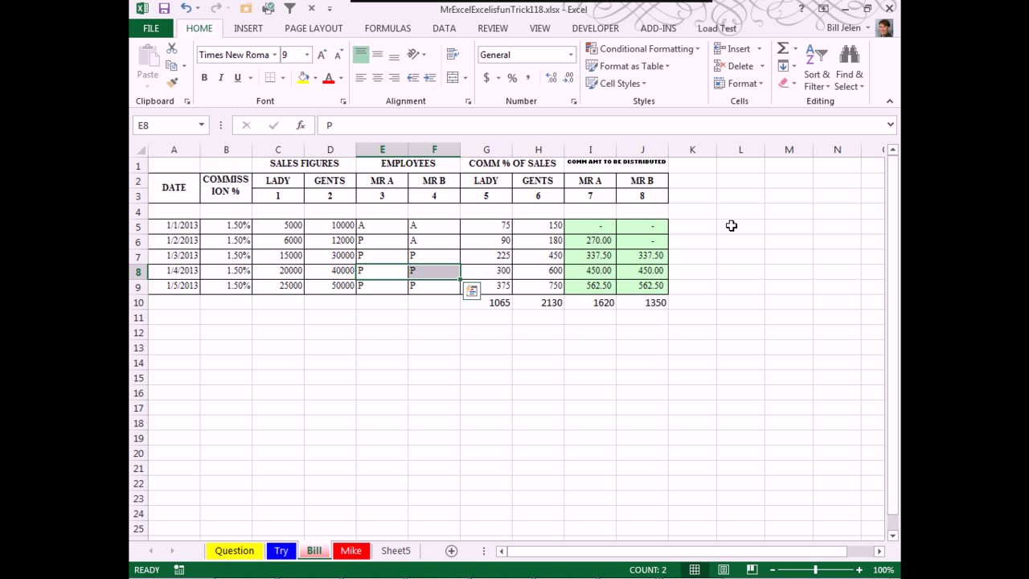
type("A")
key("ctrl+Return")
- Try P for MR A again, then restore row 8's codes to A and P
key("shift+Left")
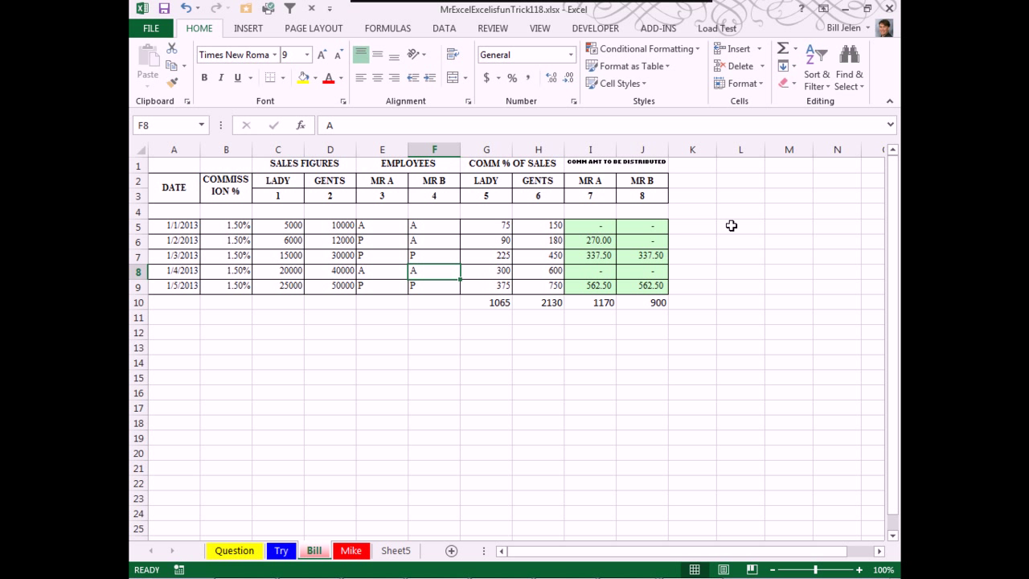
type("P")
key("Tab")
key("Left")
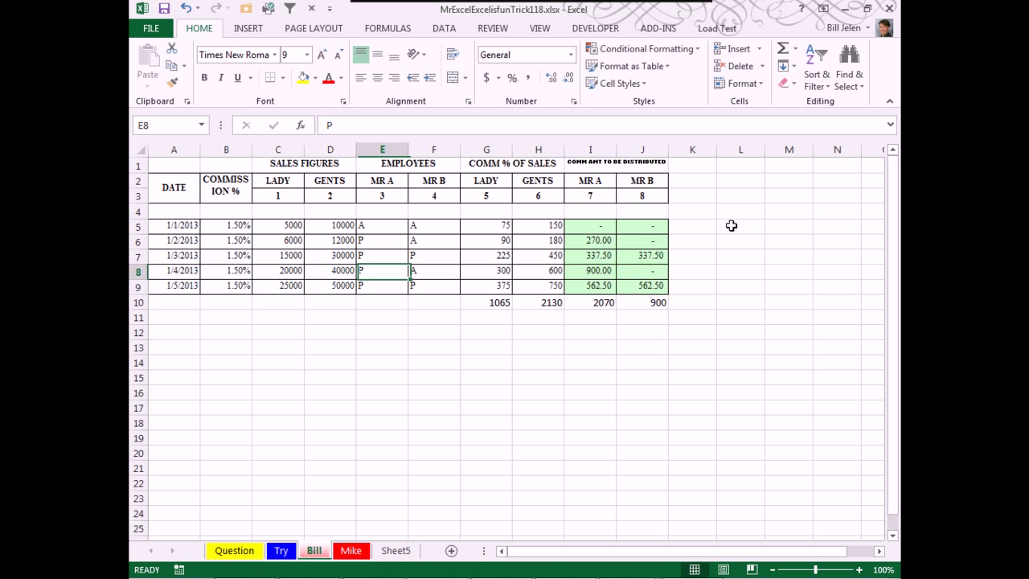
type("A")
key("Tab")
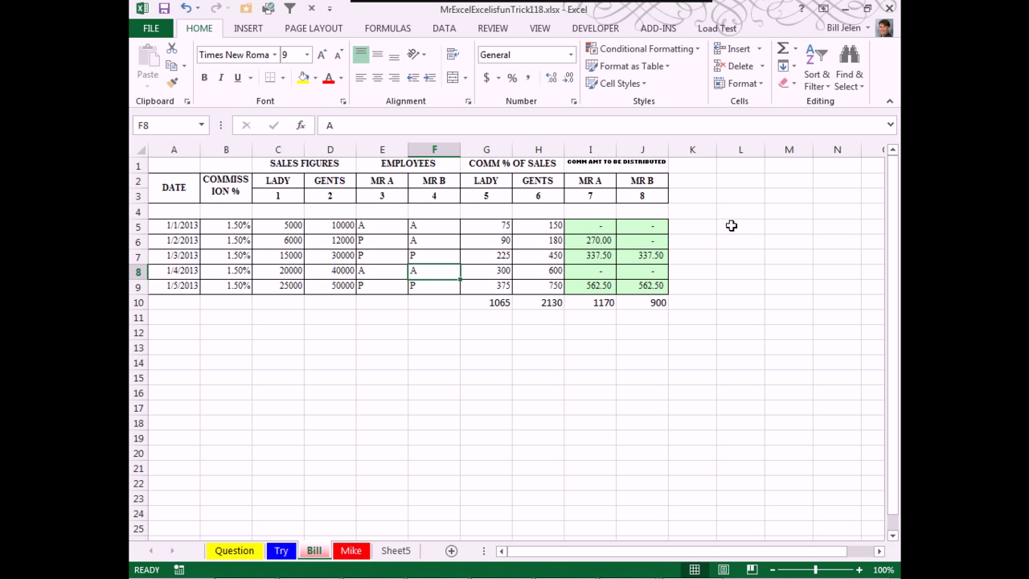
type("P")
key("Tab")
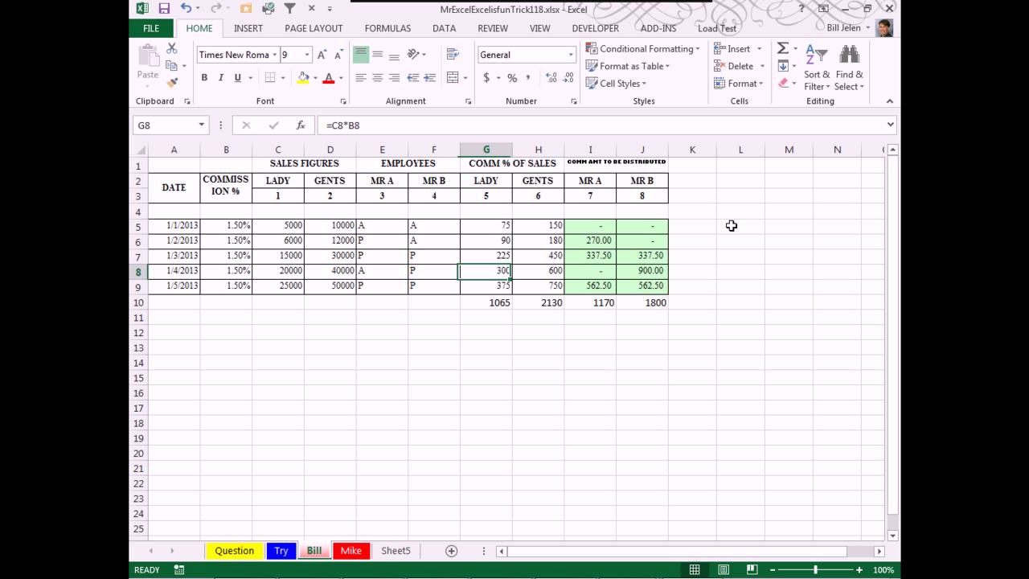
key("Right")
key("Right")
key("Up")
key("Up")
key("Up")
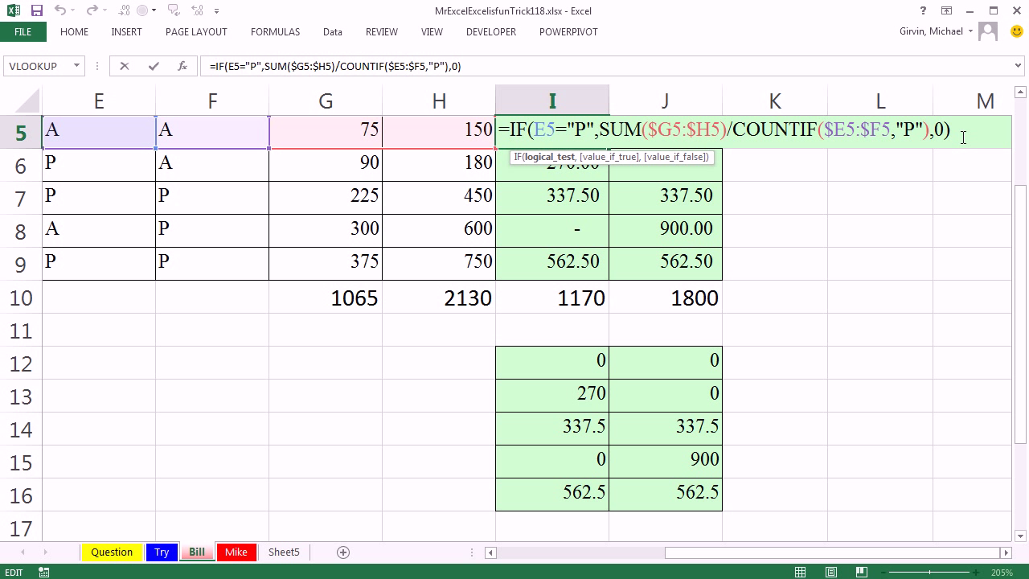
key("ctrl+Return")
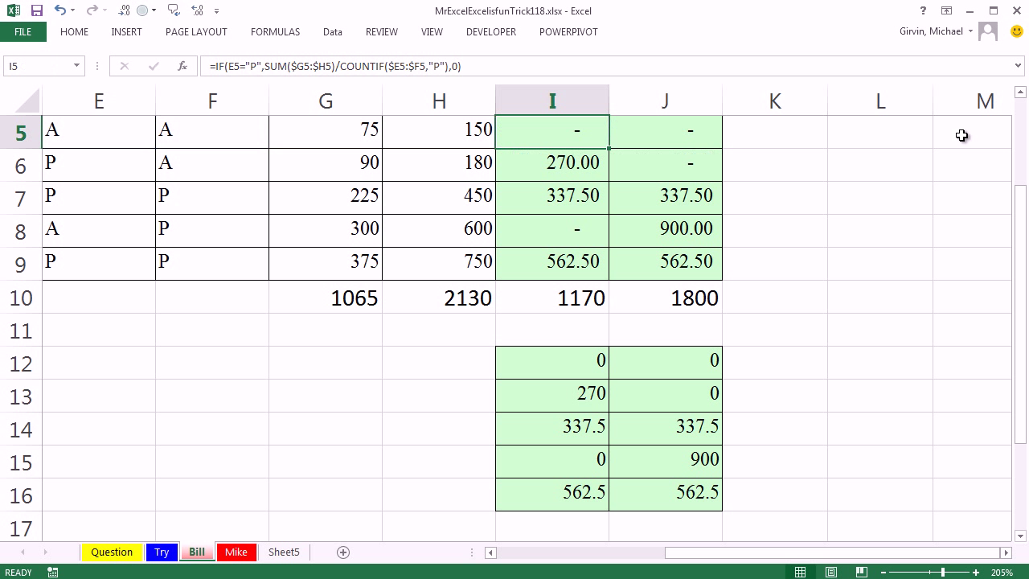
left_click(82, 137)
left_click(165, 133)
left_click(108, 168)
left_click(209, 172)
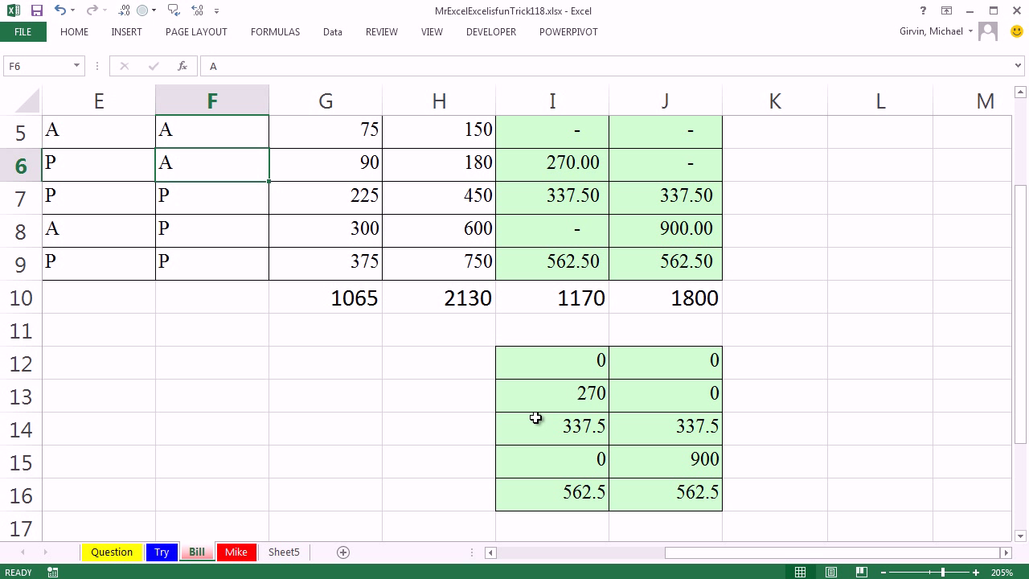
left_click(547, 365)
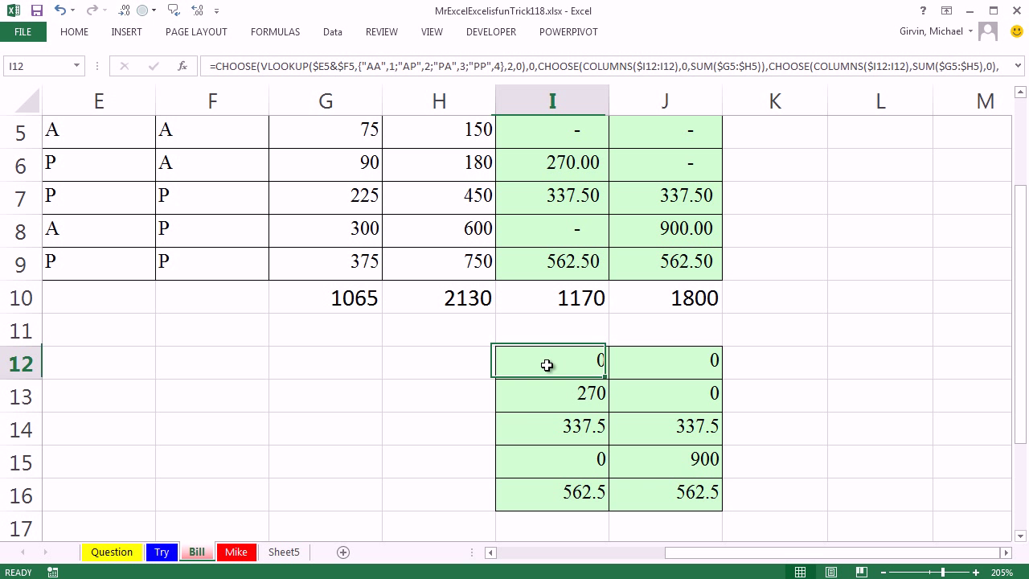
double_click(547, 365)
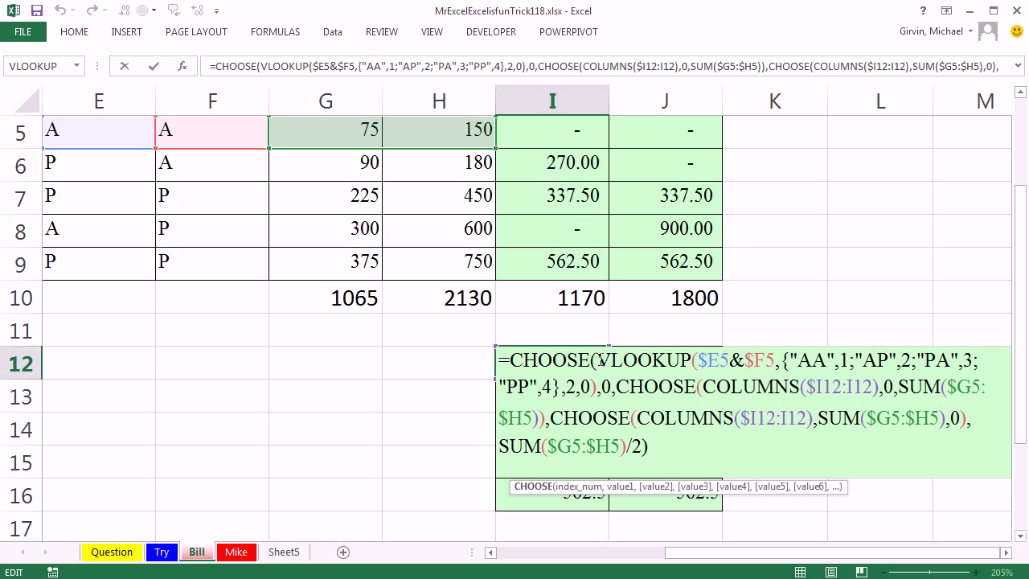
left_click(580, 487)
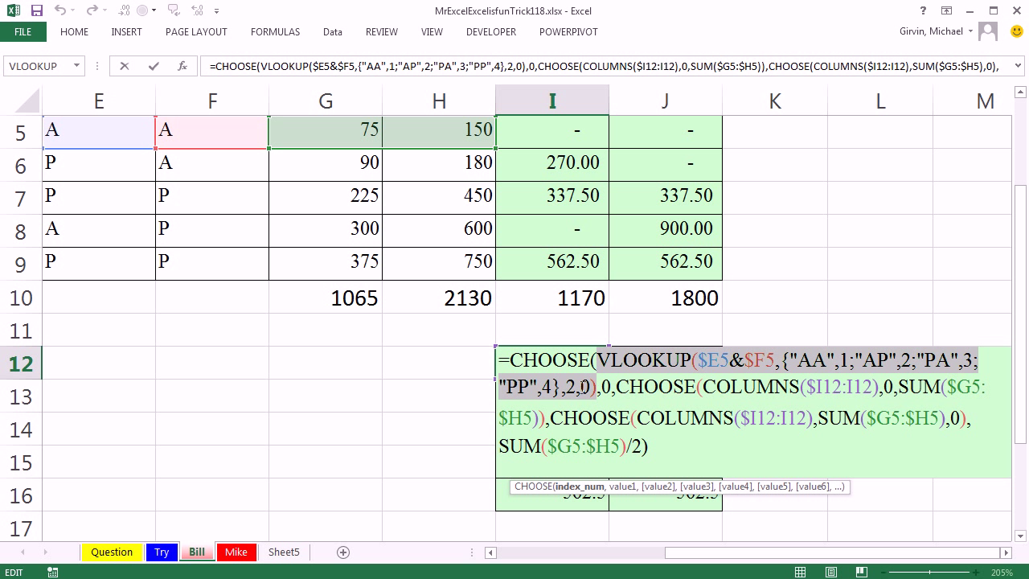
left_click(611, 387)
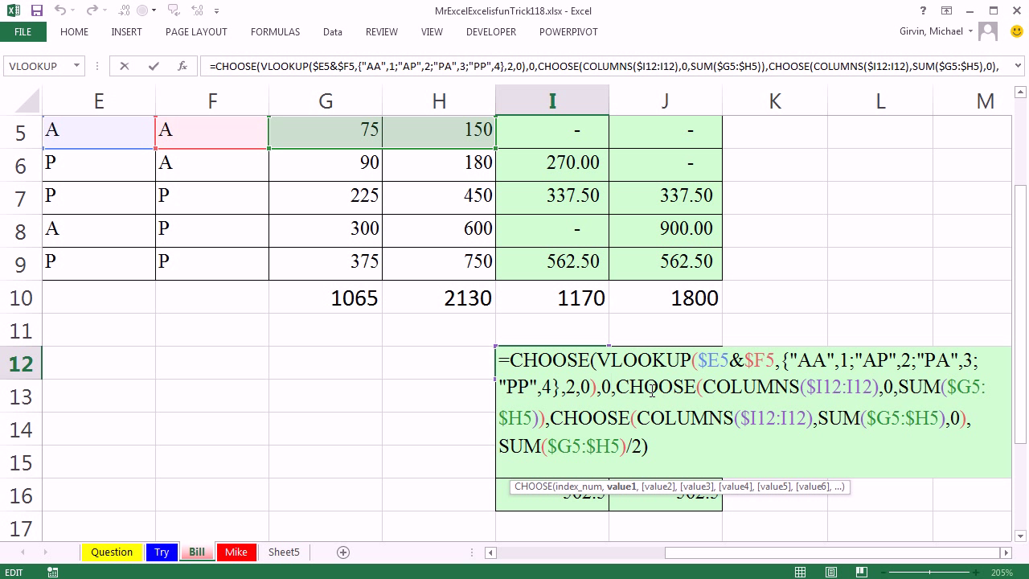
left_click(646, 388)
left_click(590, 418)
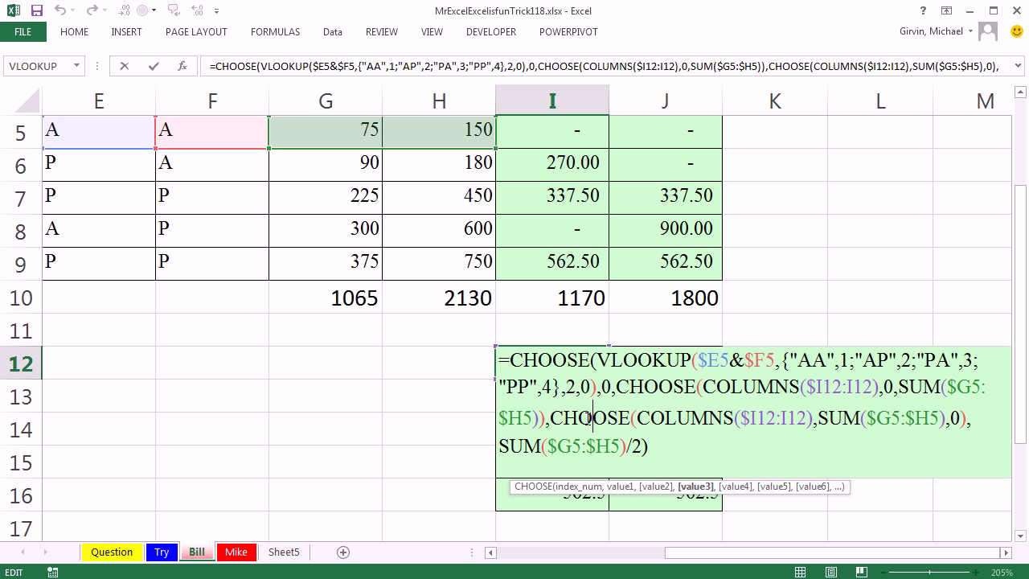
left_click(524, 447)
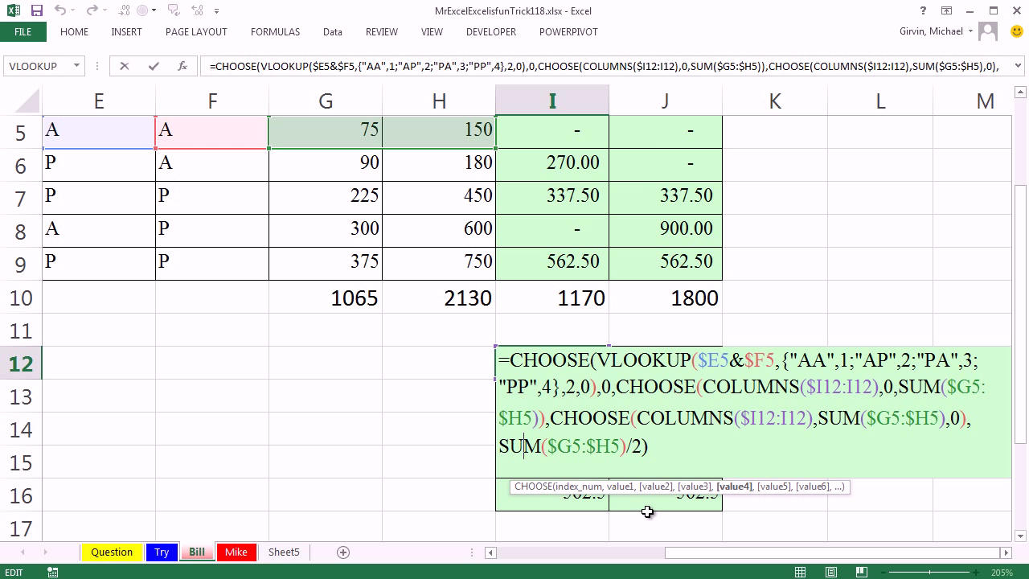
key("ctrl+Return")
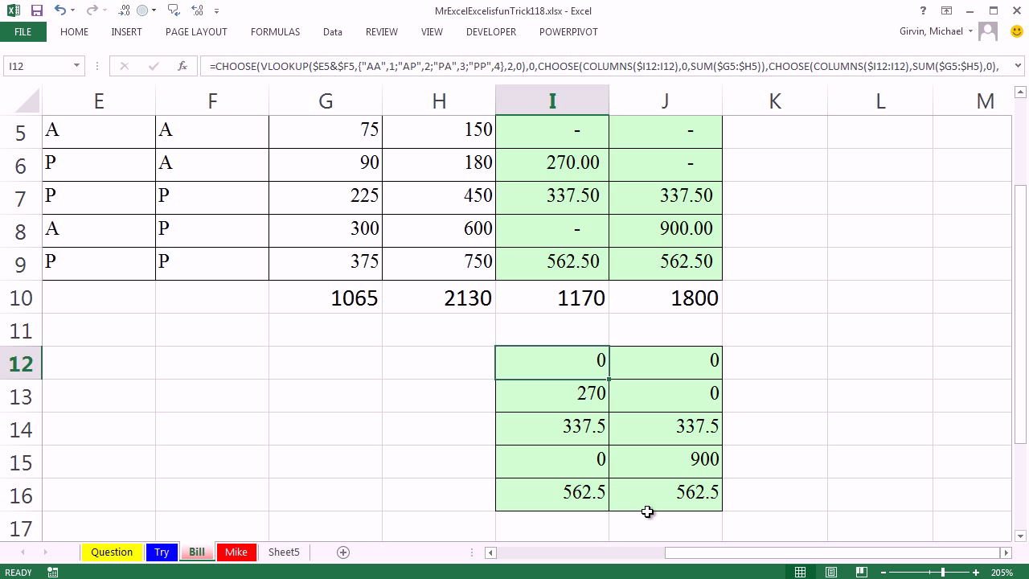
double_click(583, 135)
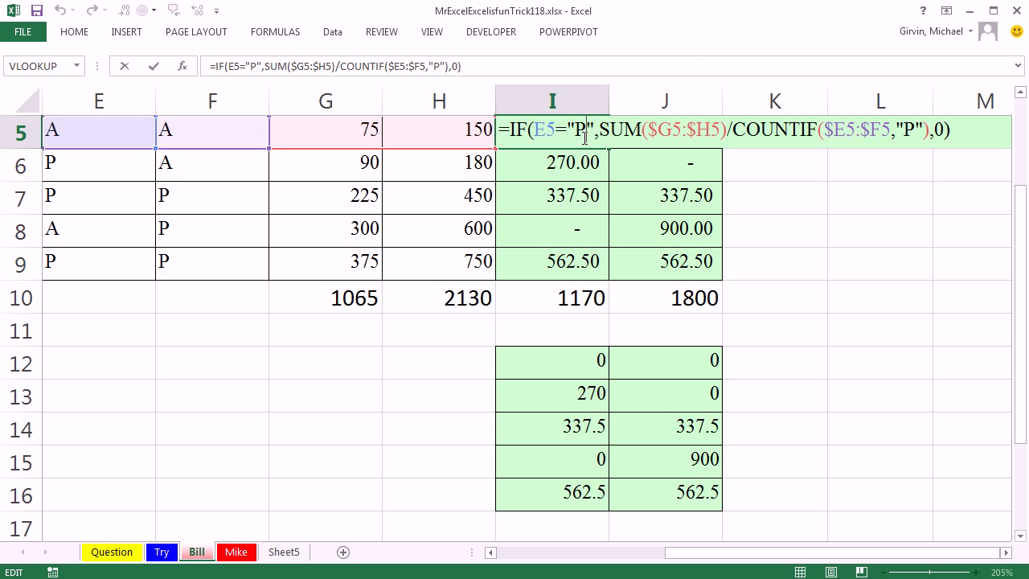
key("Escape")
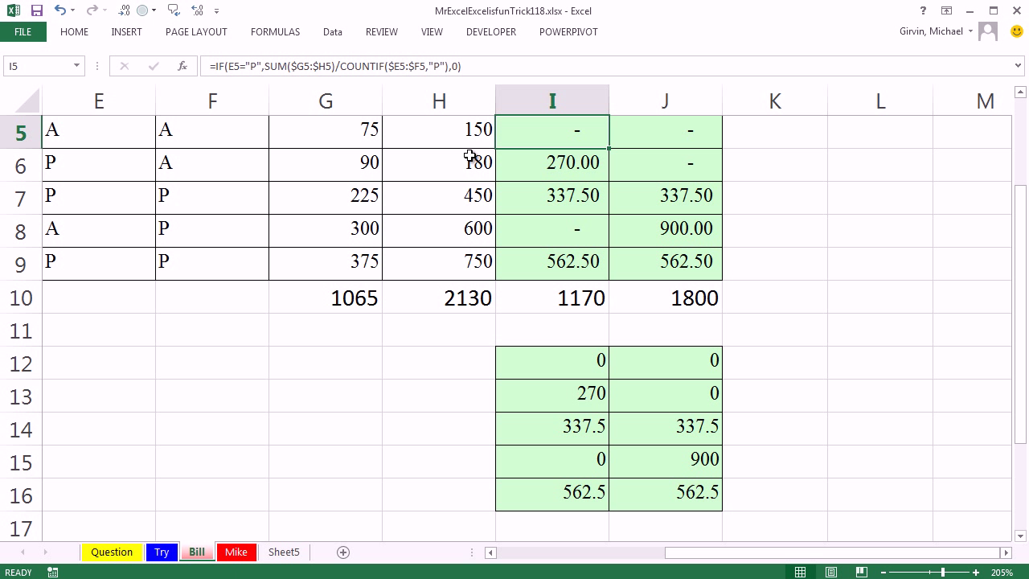
left_click_drag(336, 133, 443, 134)
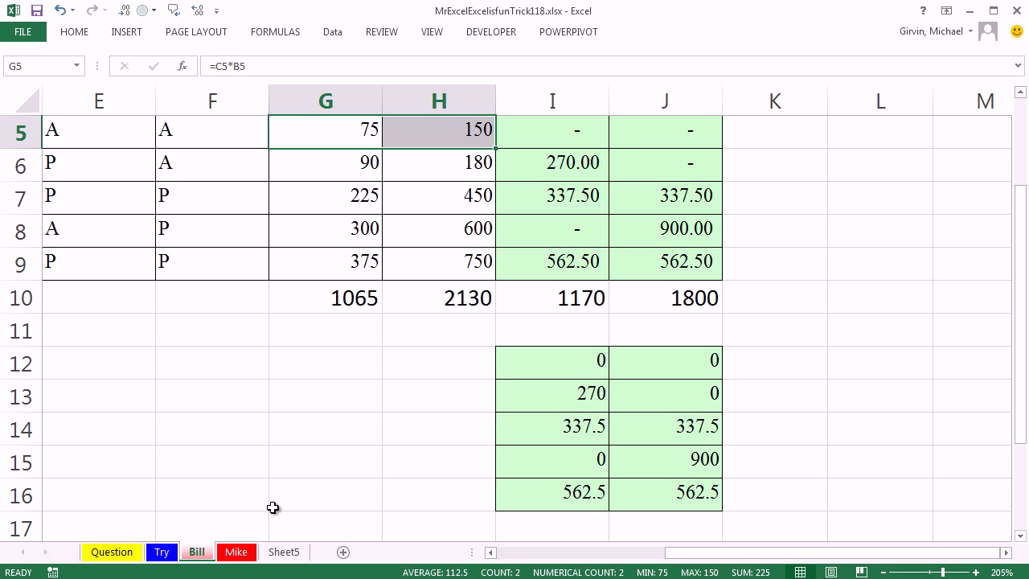
- On the Mike sheet, start G5's formula as =IF(E5="P",SUM($C5:$D5)*
left_click(242, 554)
left_click(623, 262)
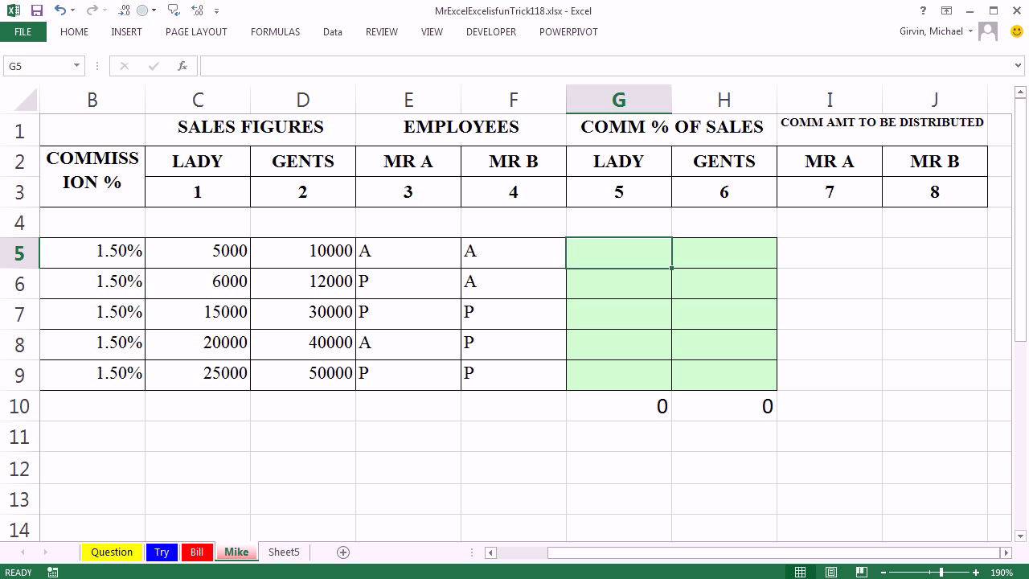
type("=IF(")
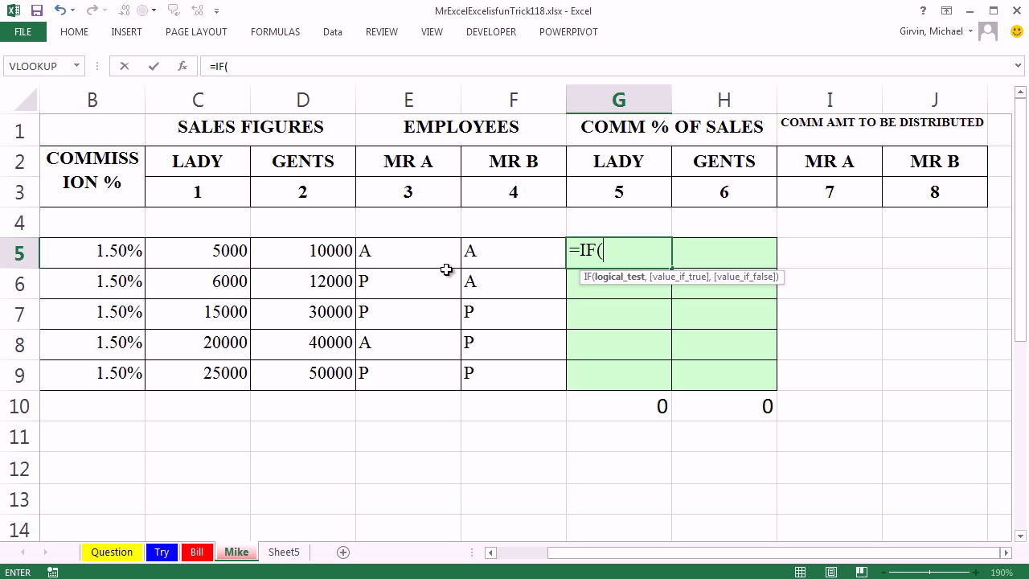
left_click(419, 254)
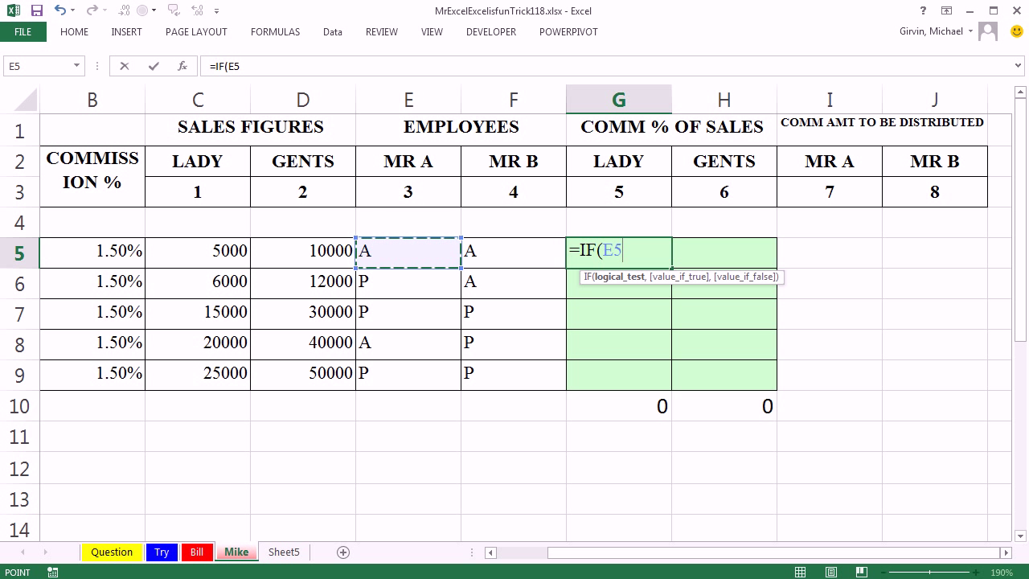
type("=\"P\"")
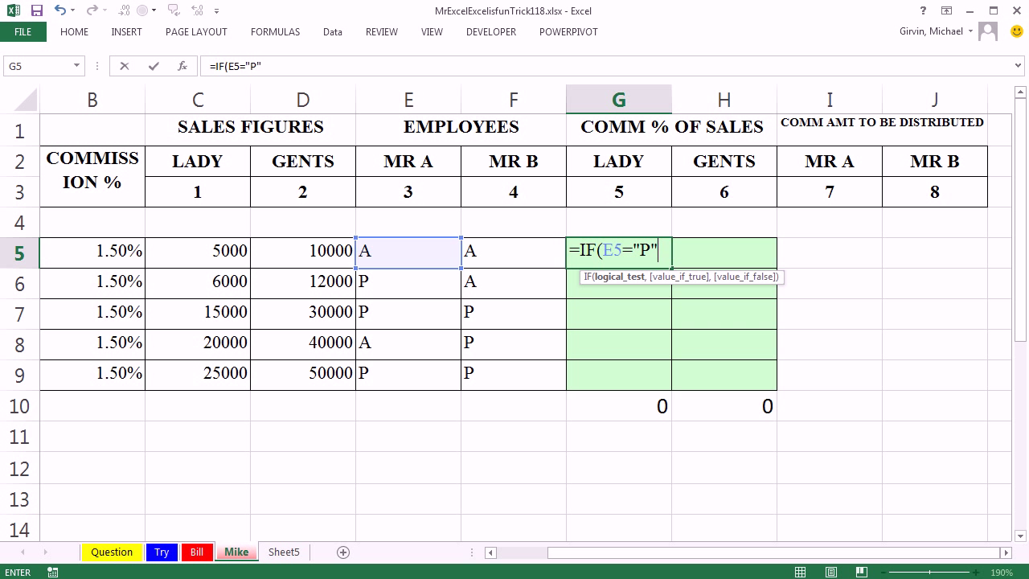
type(",sum")
key("Tab")
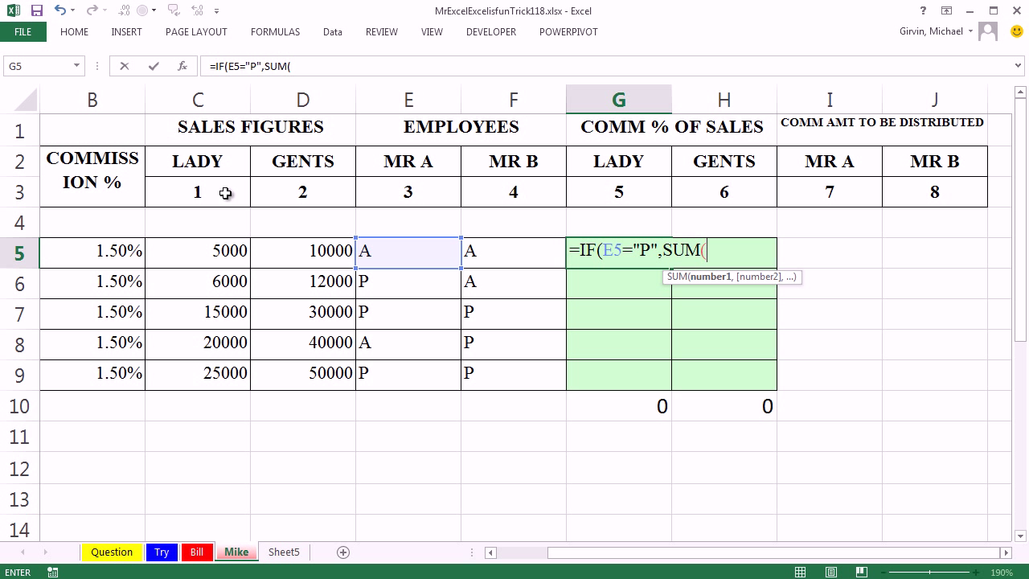
left_click_drag(218, 251, 326, 254)
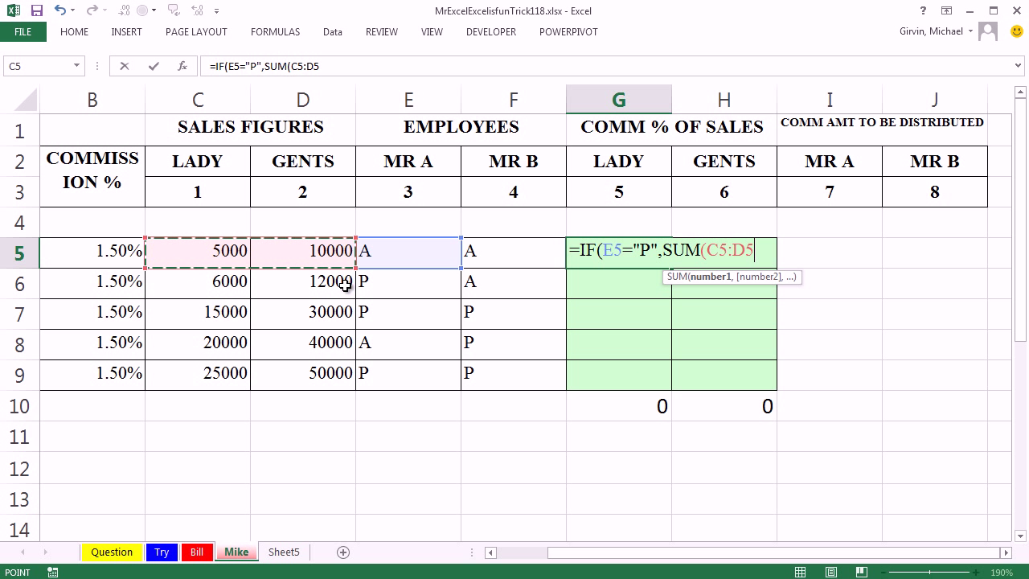
key("F4")
key("F4")
key("F4")
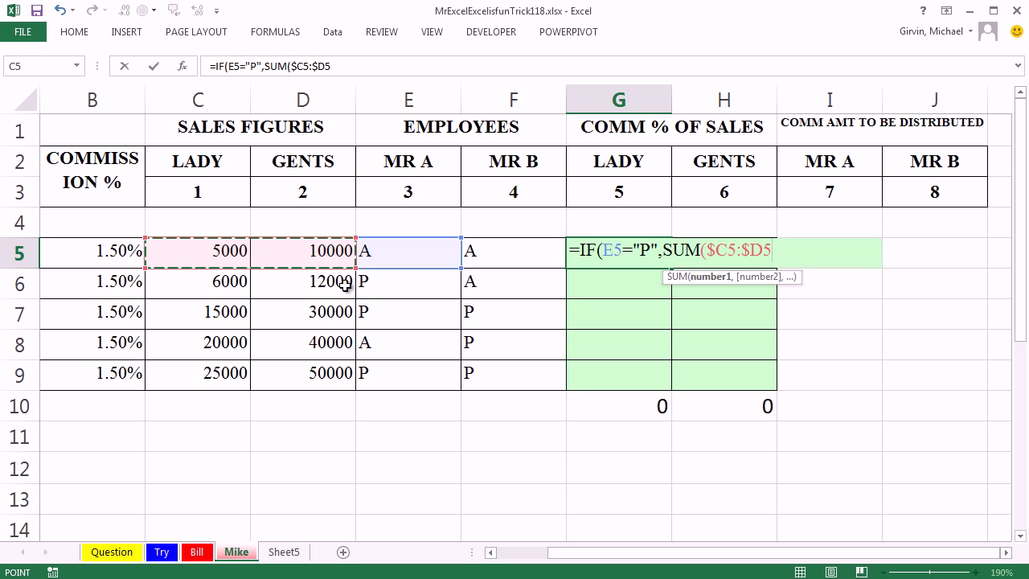
type(")*")
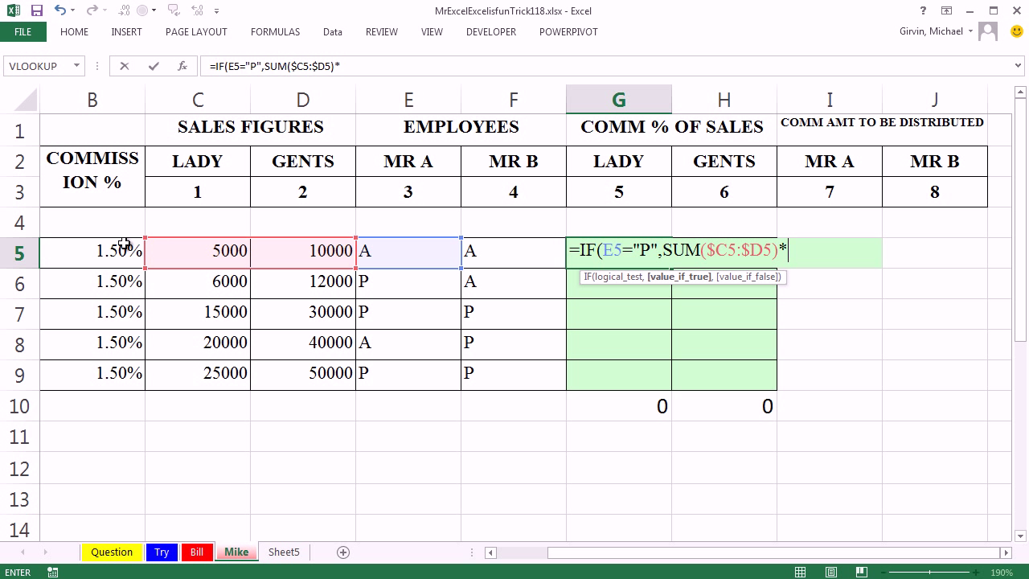
- Multiply by the rate $B5 and divide by COUNTIF($E5:$F5,"P")
left_click(124, 244)
key("F4")
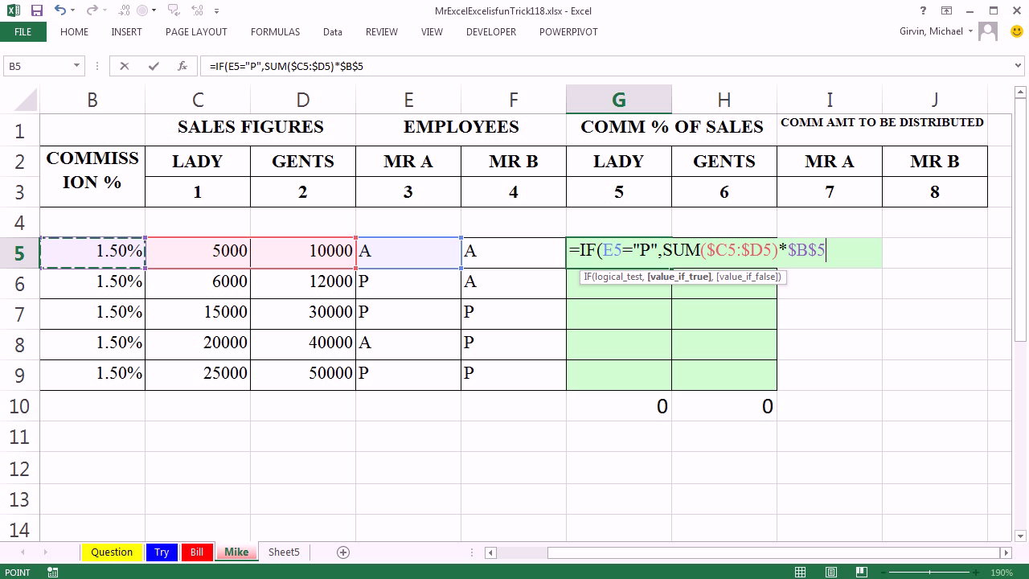
key("F4")
key("F4")
type("/co")
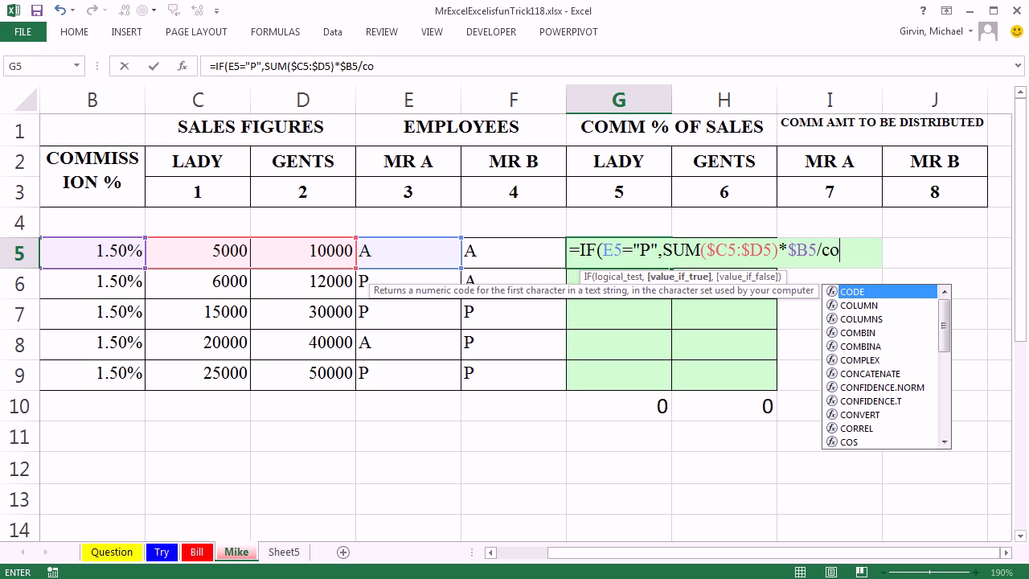
type("unti")
key("Tab")
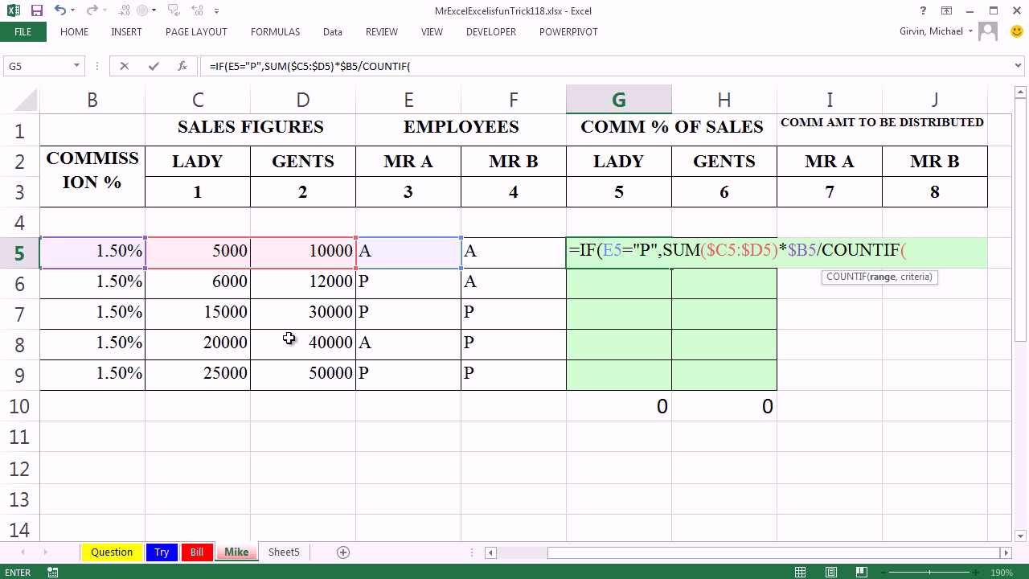
left_click_drag(367, 256, 498, 255)
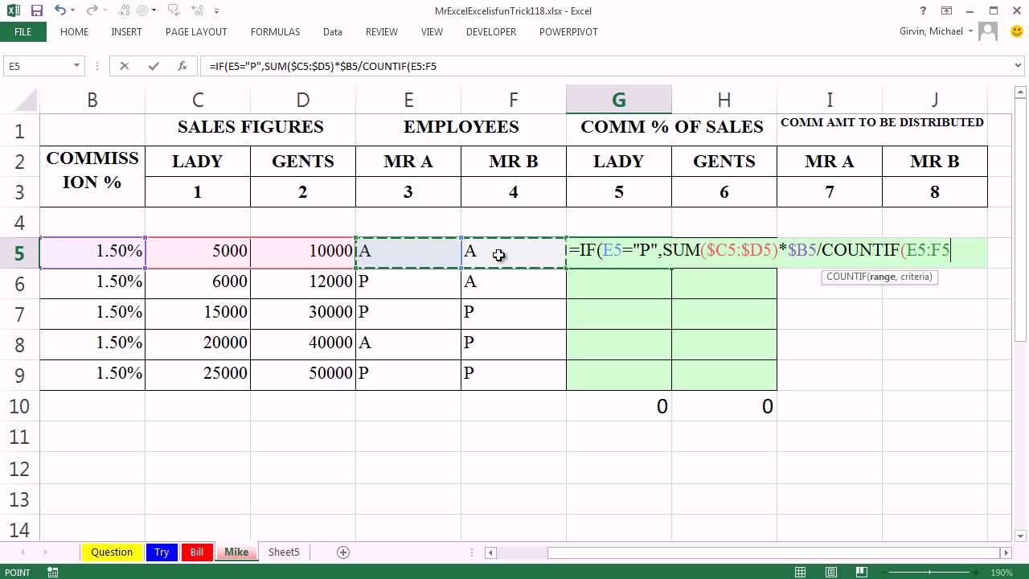
key("F4")
key("F4")
key("F4")
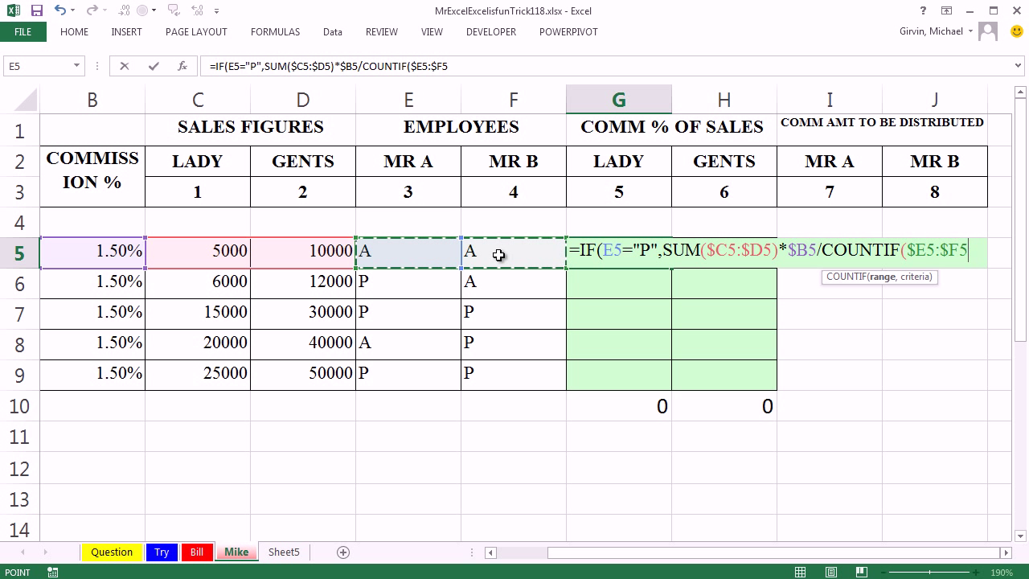
type(",\"P\"")
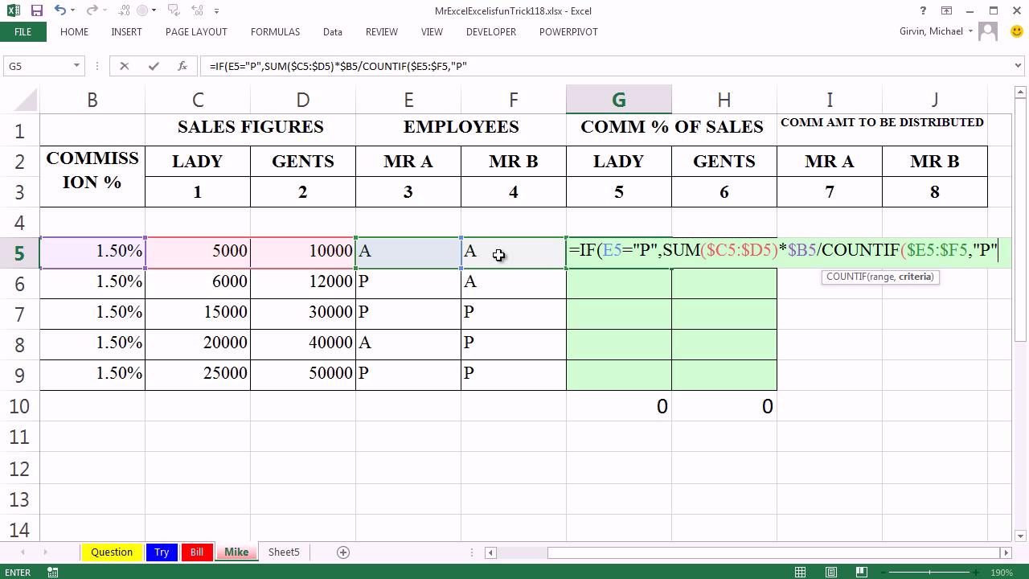
type(")")
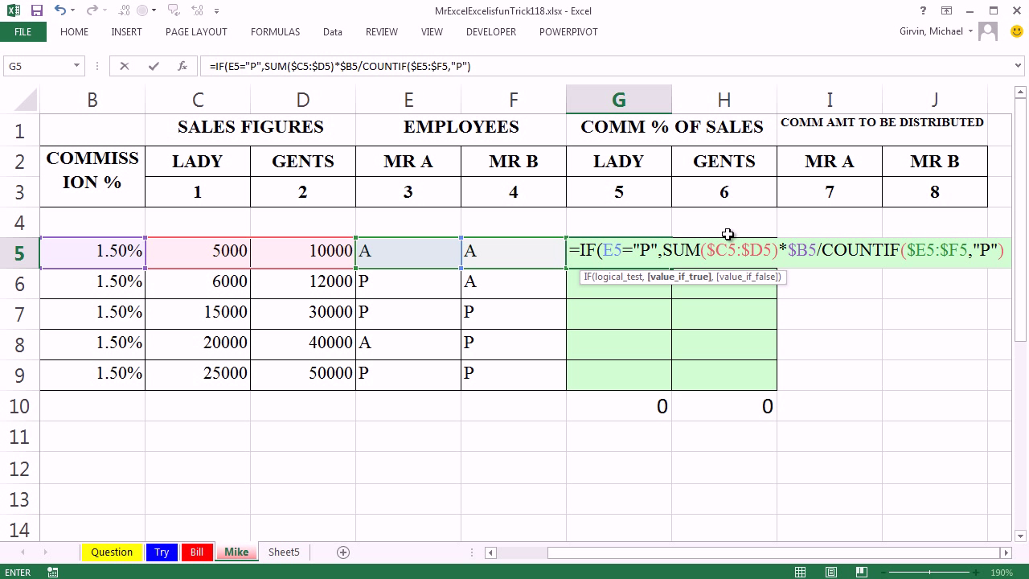
- Finish G5's formula with an empty-text false result and fill it across G5:H9
left_click_drag(670, 250, 821, 250)
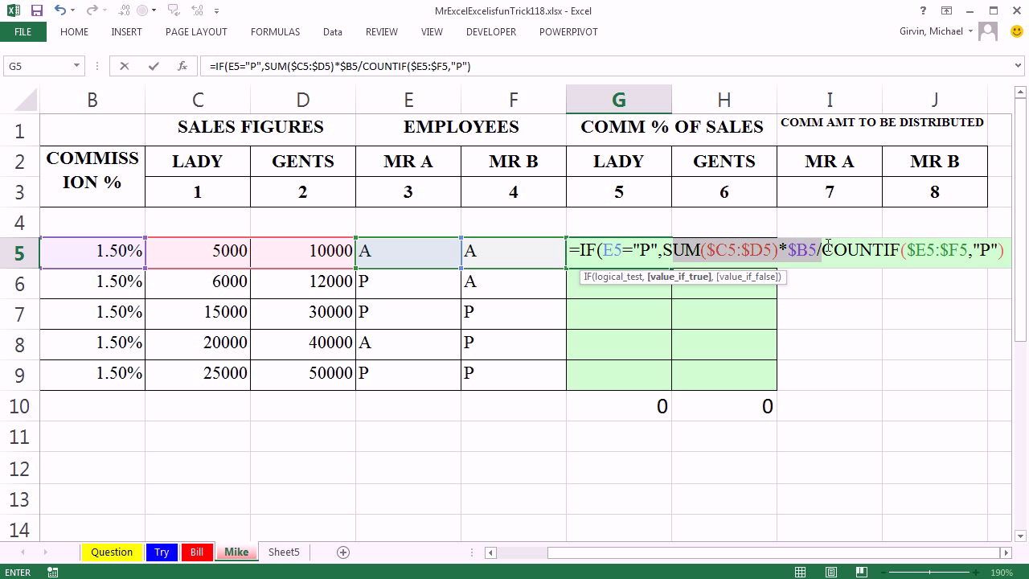
left_click(1010, 250)
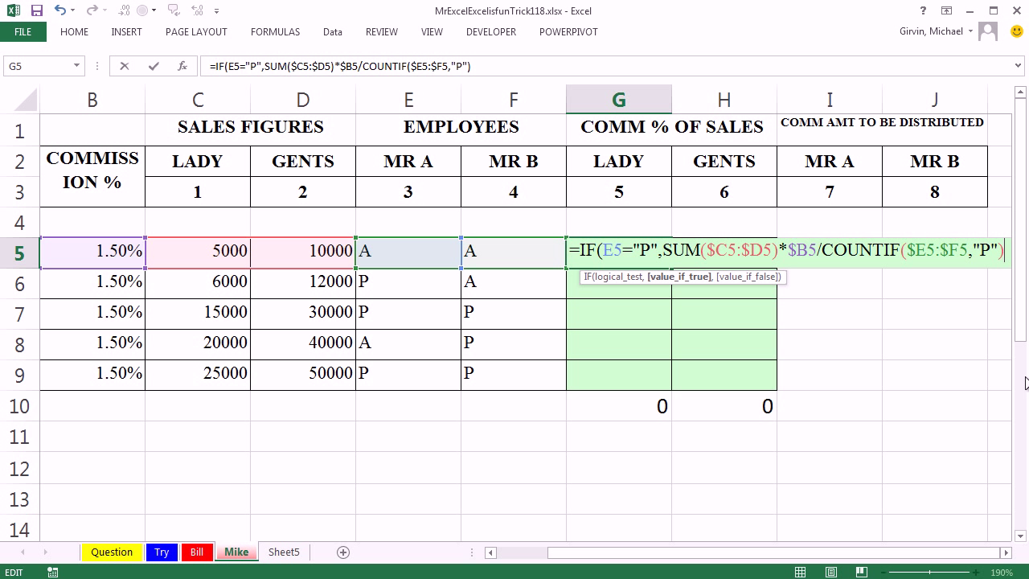
type(",")
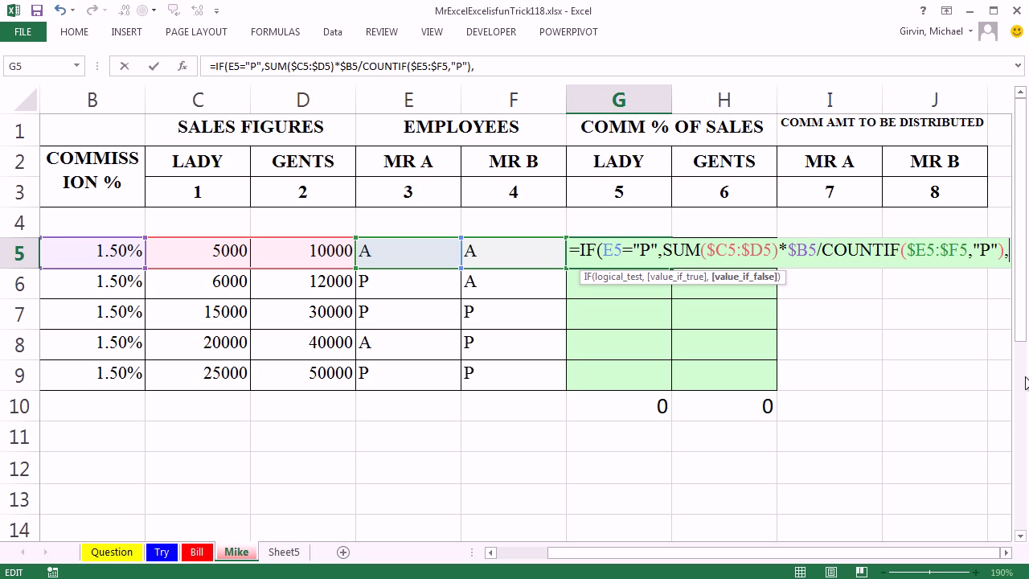
type("\"\"")
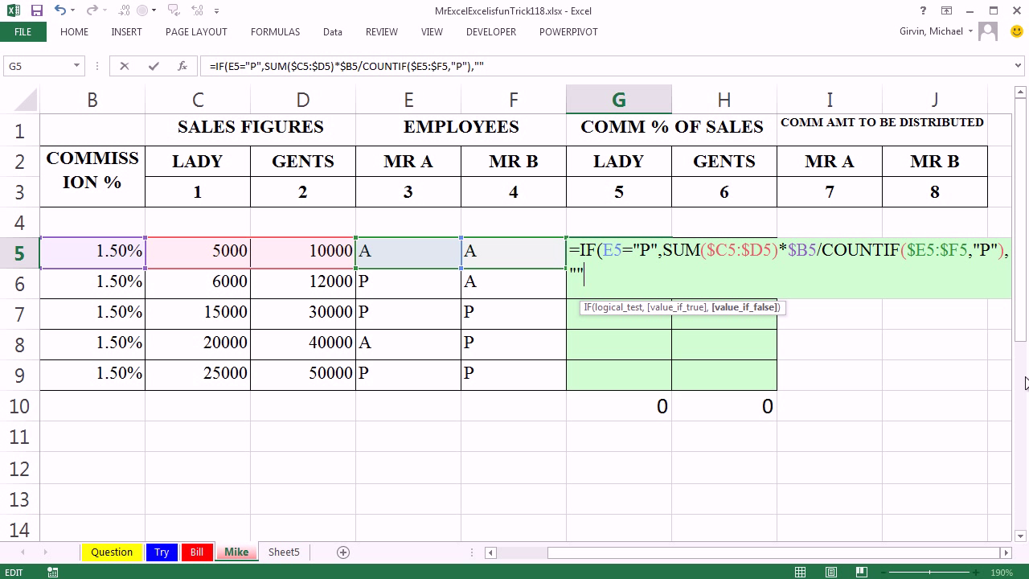
type(")")
key("ctrl+Return")
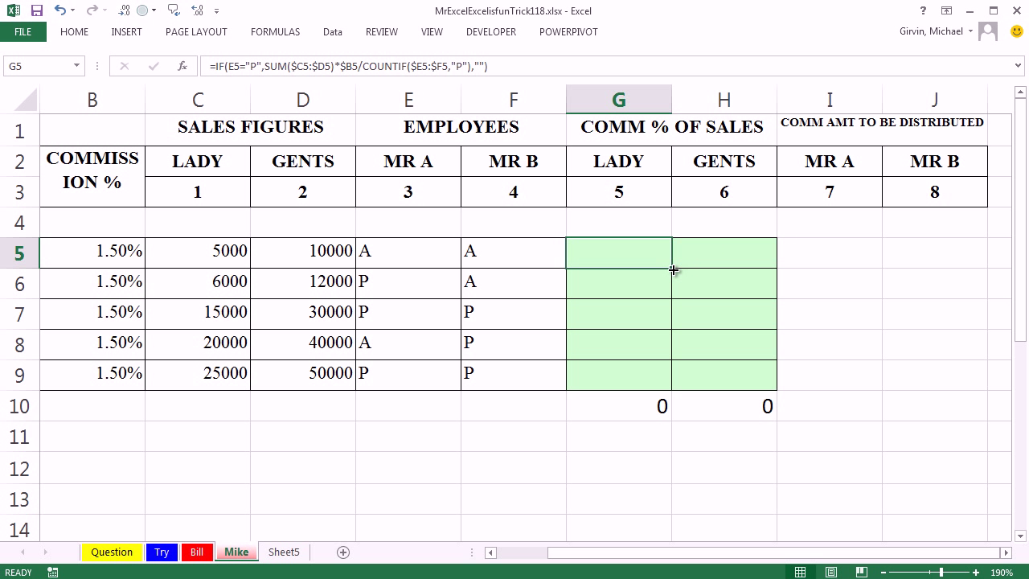
left_click_drag(673, 270, 782, 385)
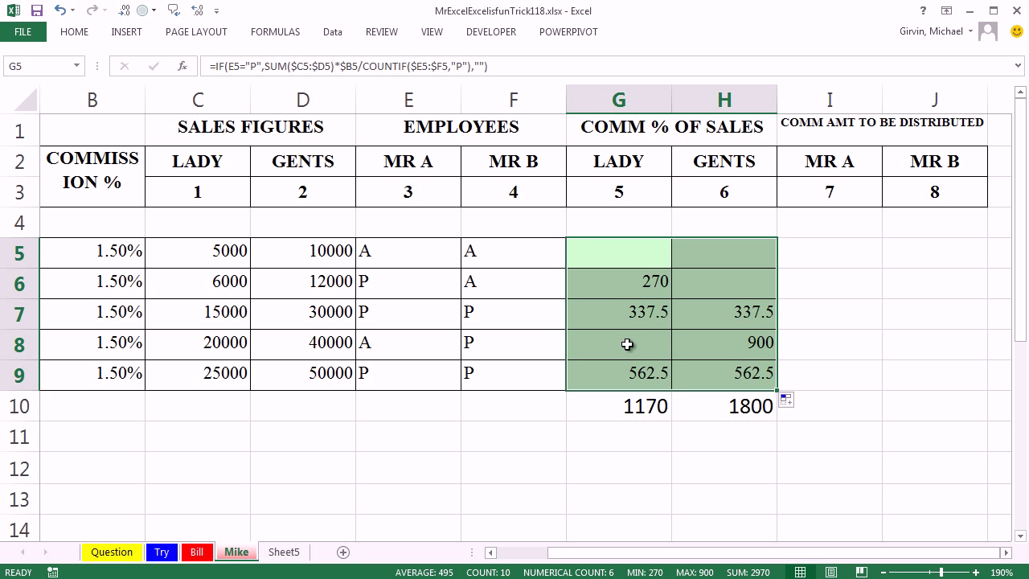
double_click(614, 279)
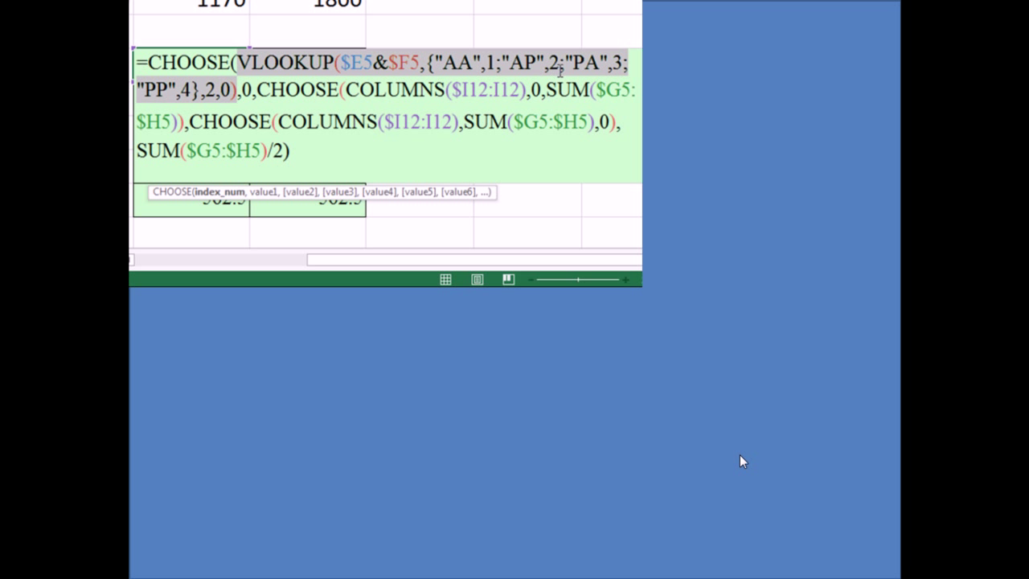
- Advance the slideshow to the slide showing the FORMULAS, Data, REVIEW and VIEW ribbon tabs
left_click(655, 406)
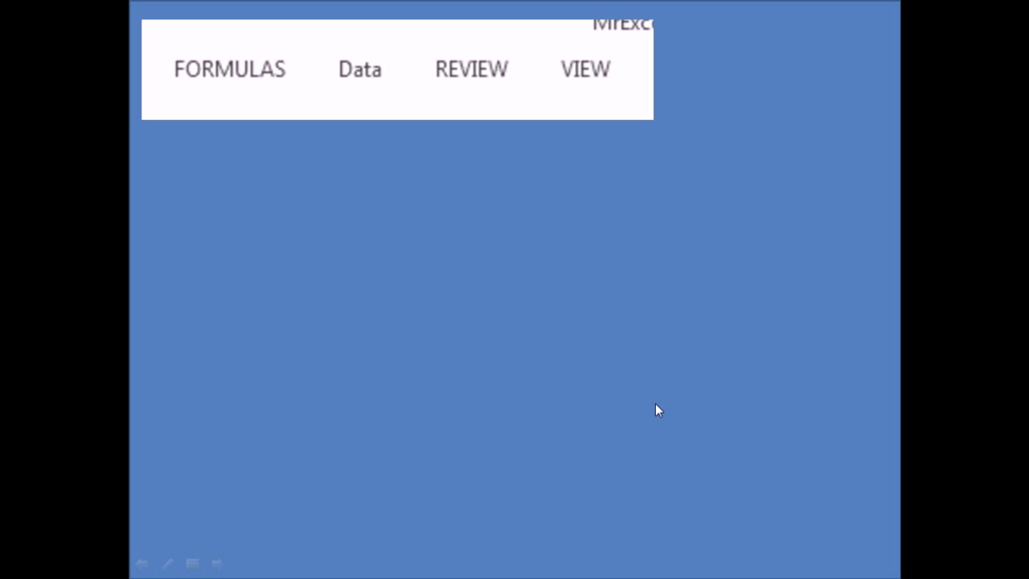